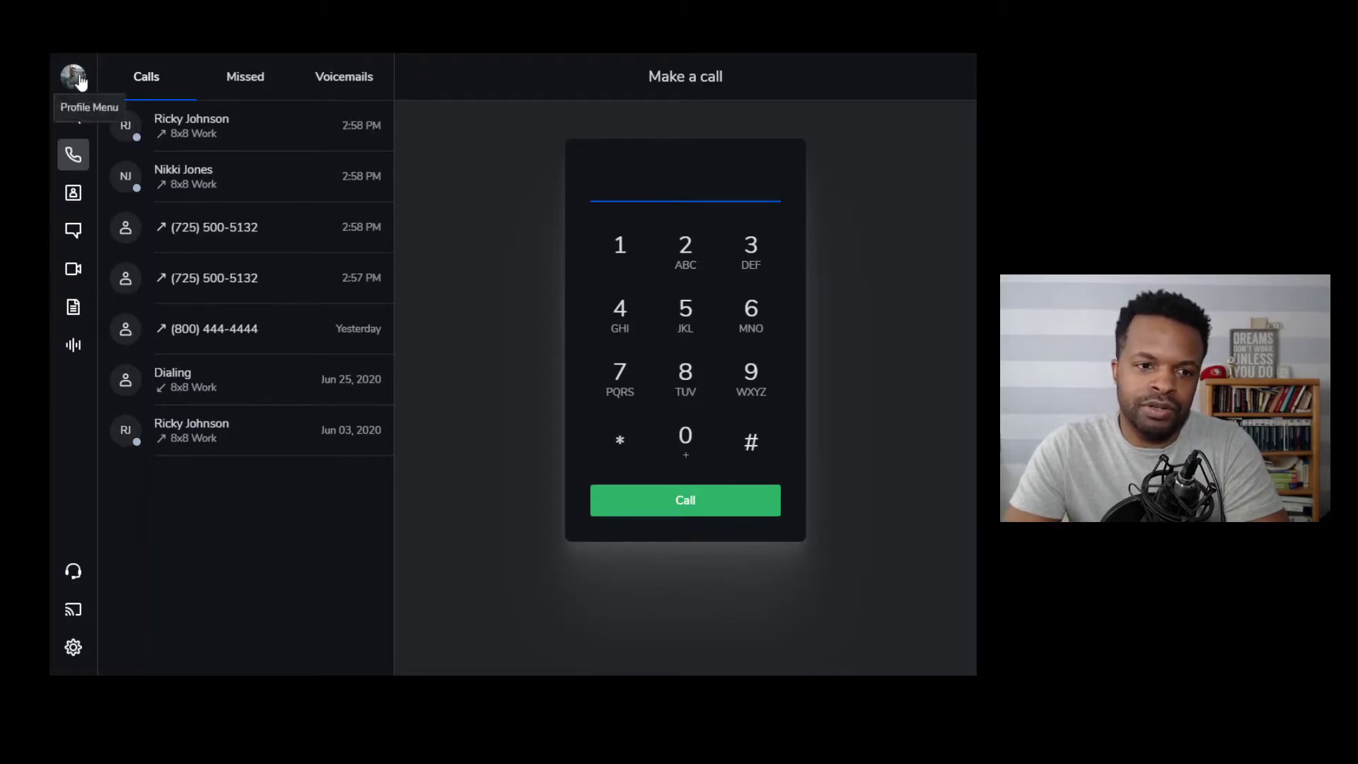
Set the profile's status message to "Hello".
left_click(74, 77)
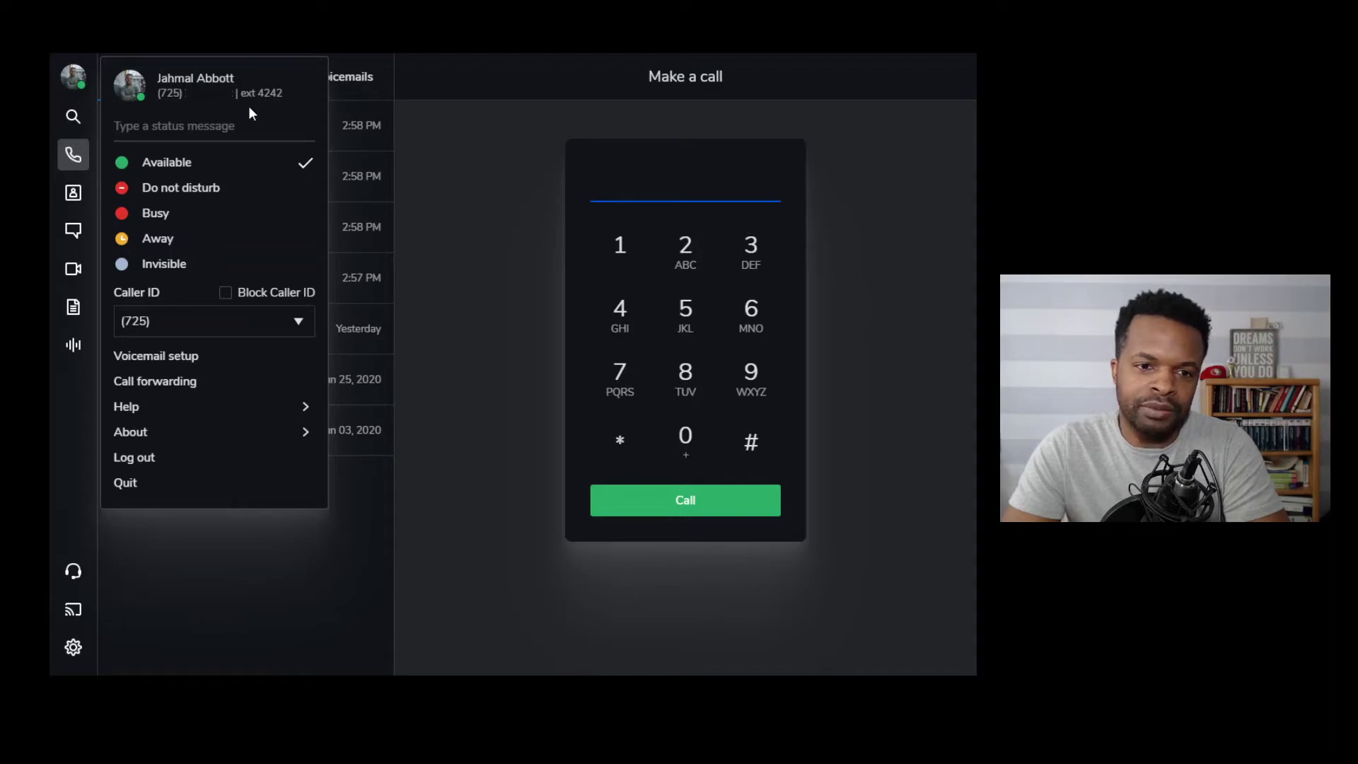
left_click(191, 132)
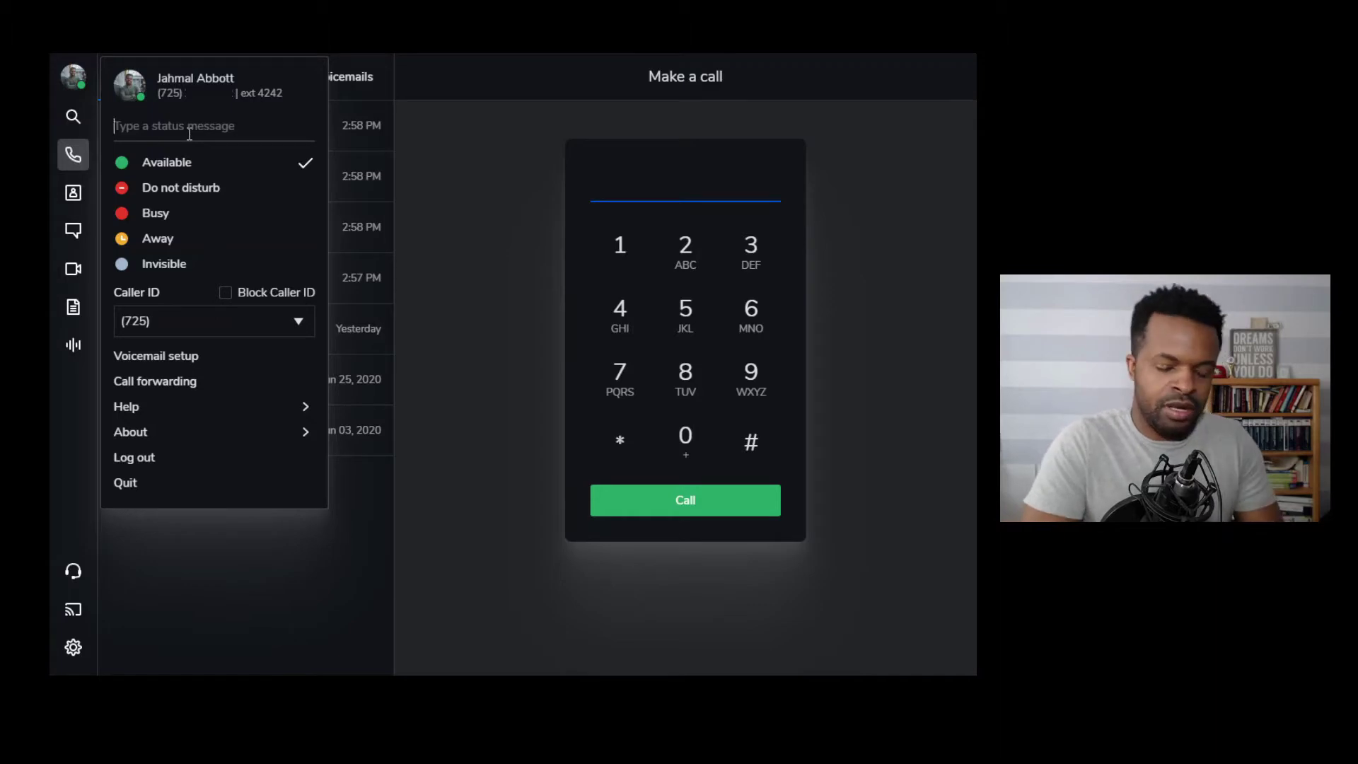
type("Hello")
key("Return")
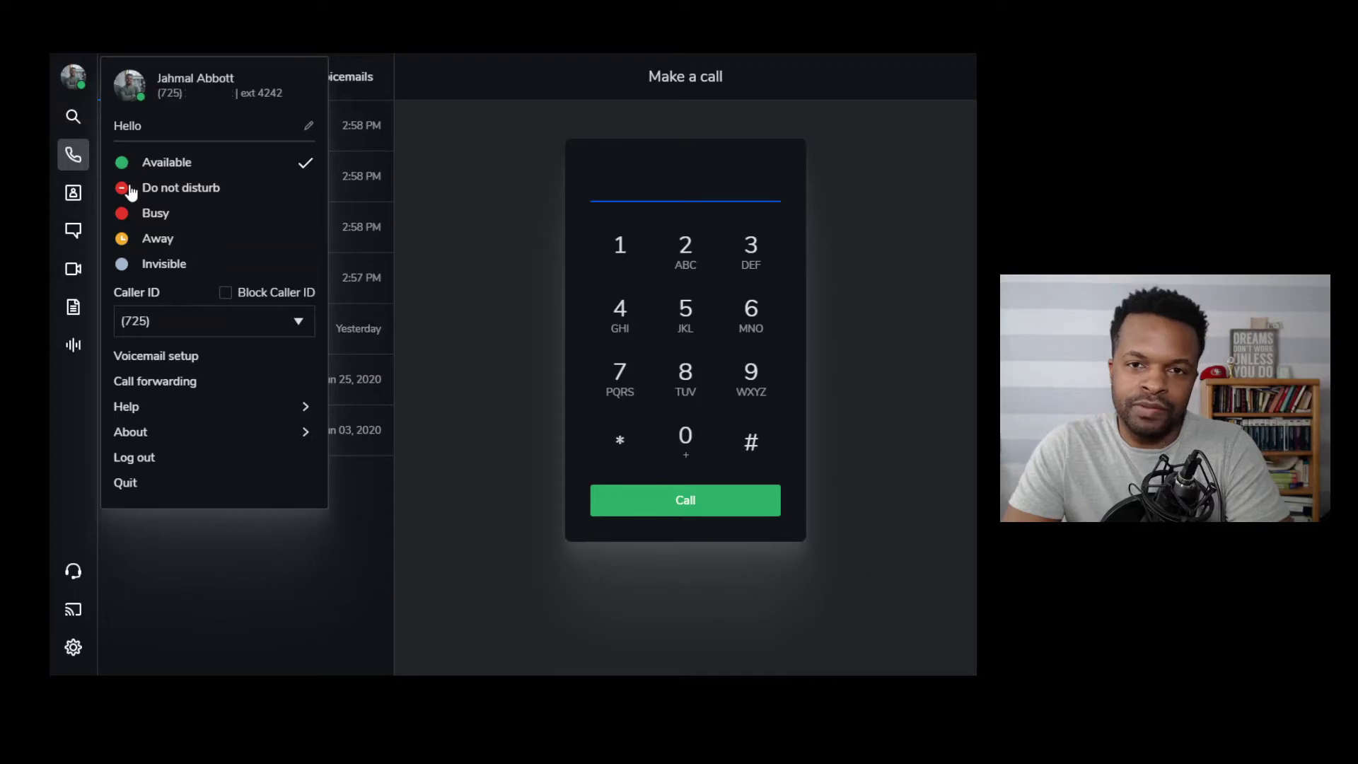
Set the presence status to Do not disturb, accepting the call routing notice, and switch it back to Available.
left_click(187, 188)
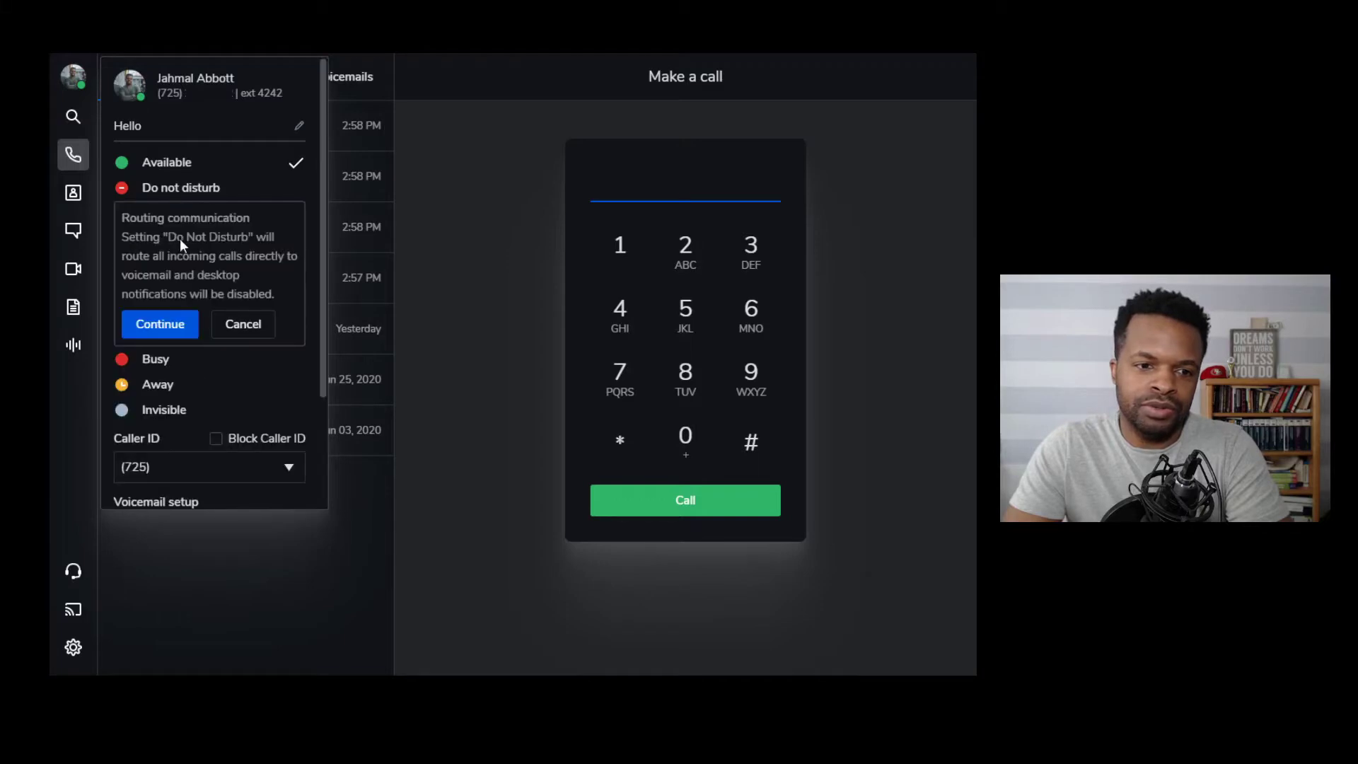
left_click(160, 324)
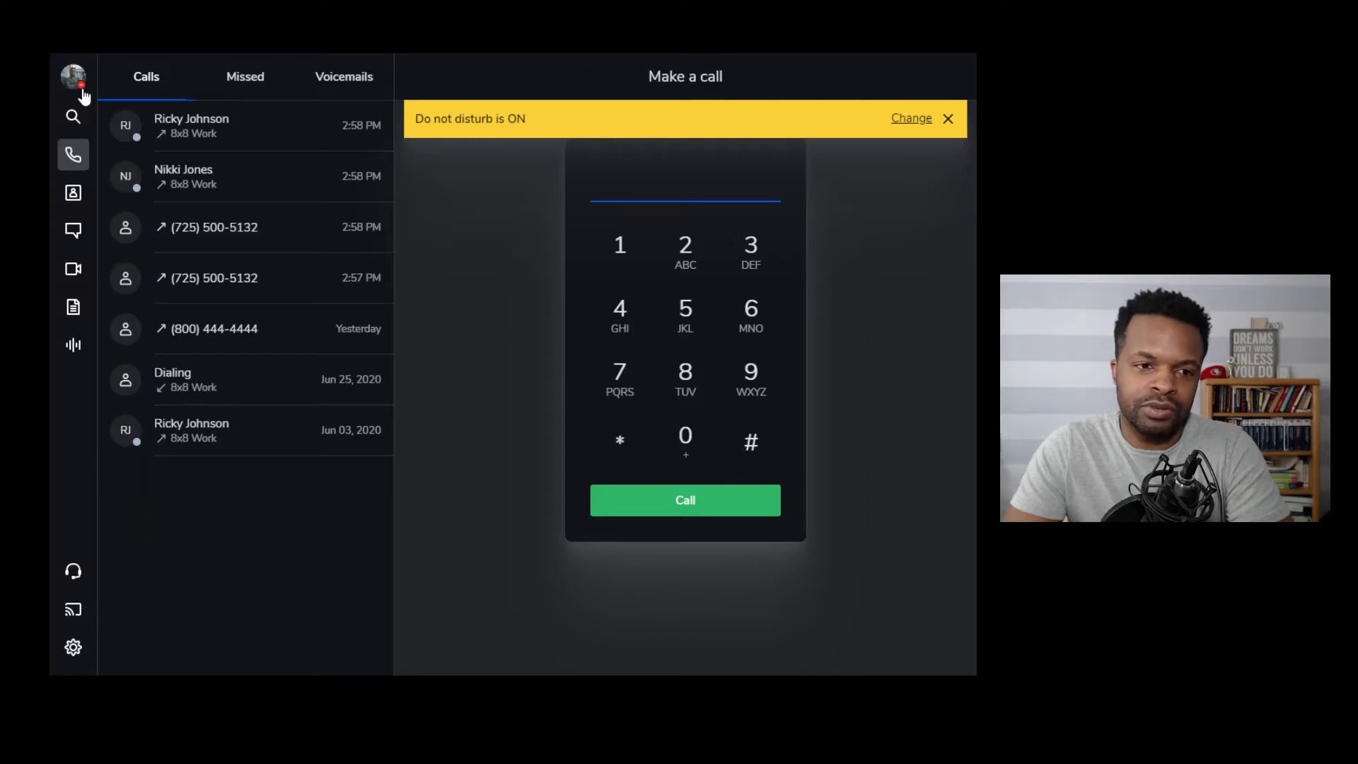
left_click(74, 78)
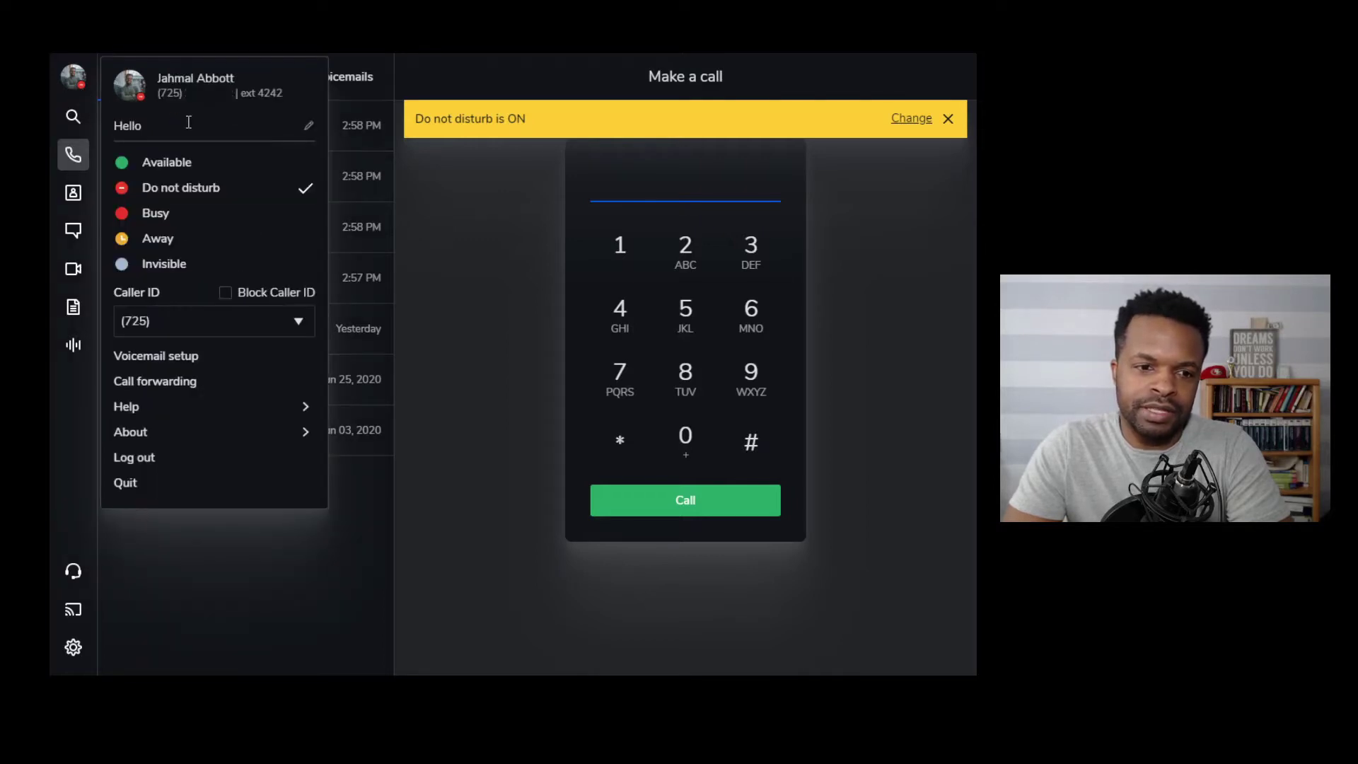
left_click(185, 164)
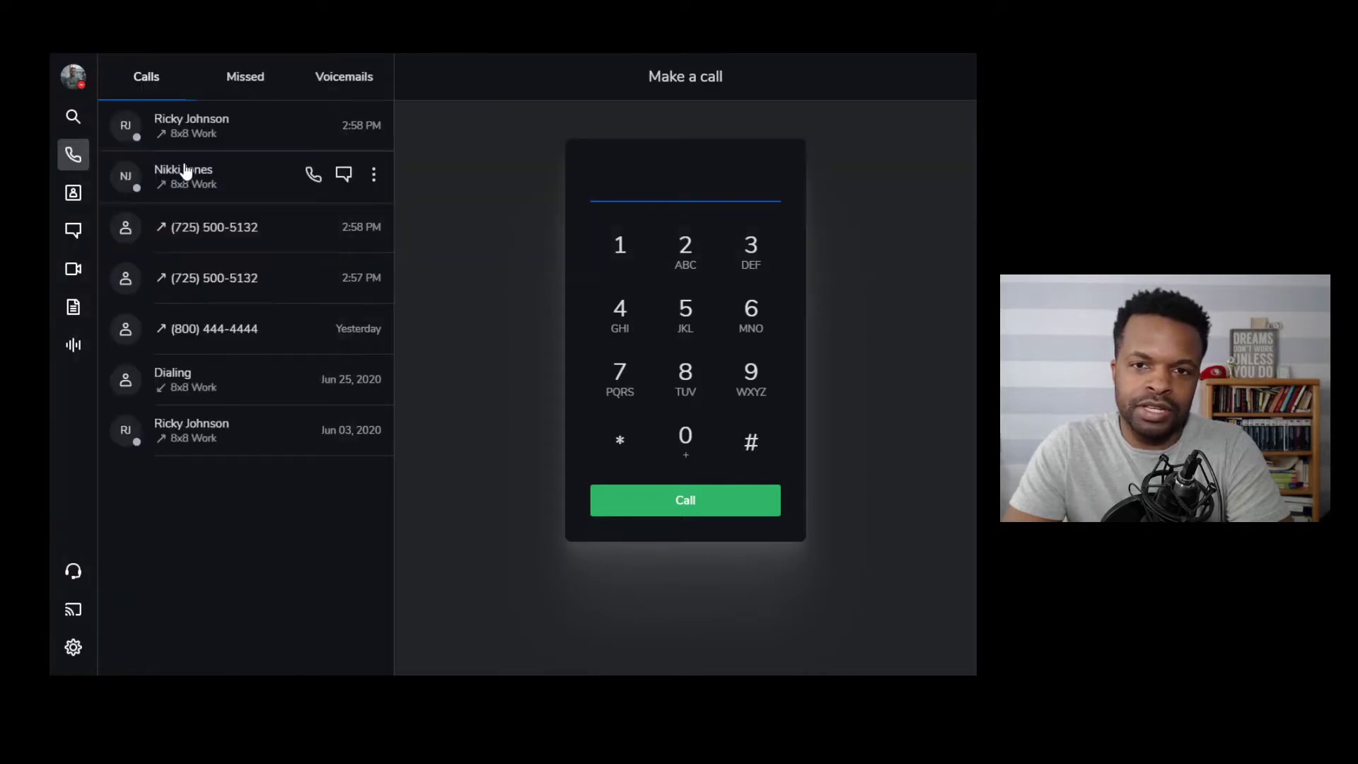
Change the presence status to Busy and then to Away.
left_click(74, 78)
left_click(145, 214)
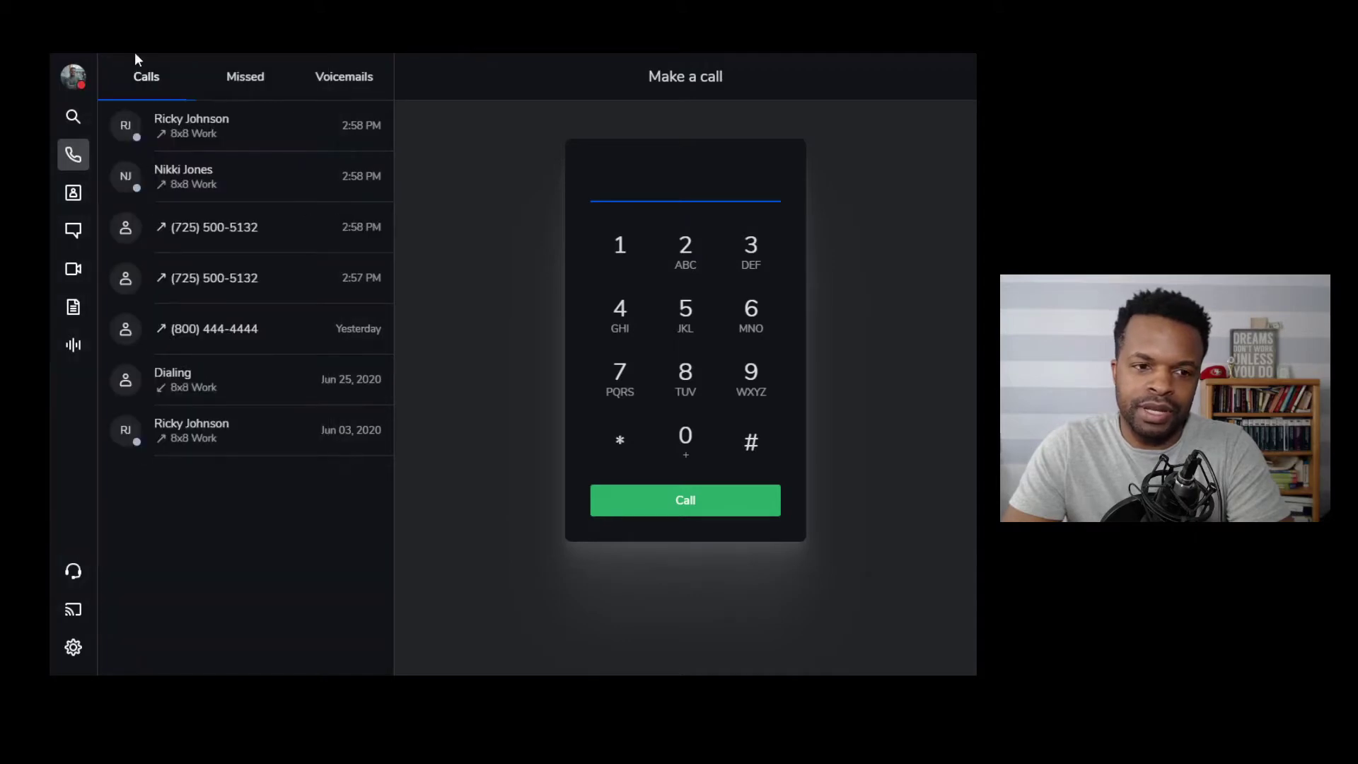
left_click(76, 83)
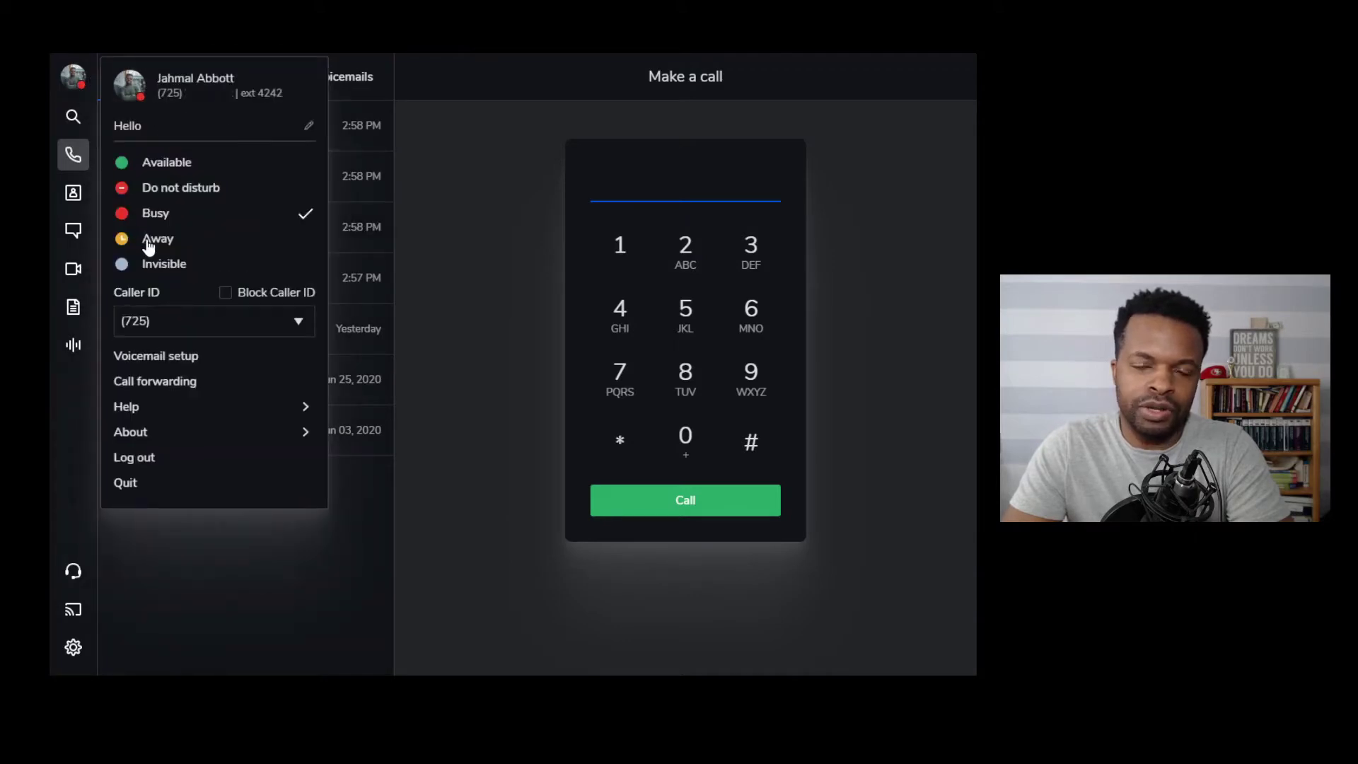
left_click(152, 240)
Switch the presence status to Invisible and then restore it to Available.
left_click(75, 79)
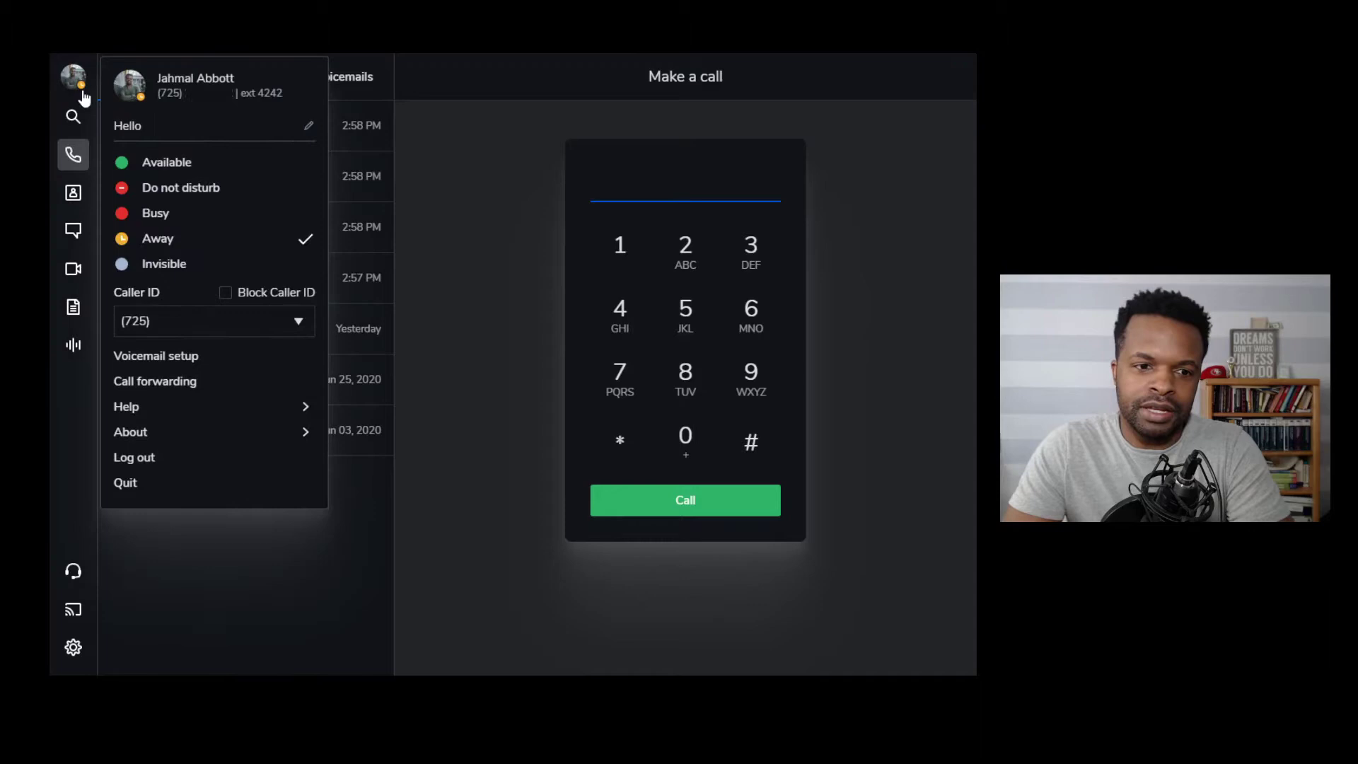
left_click(144, 261)
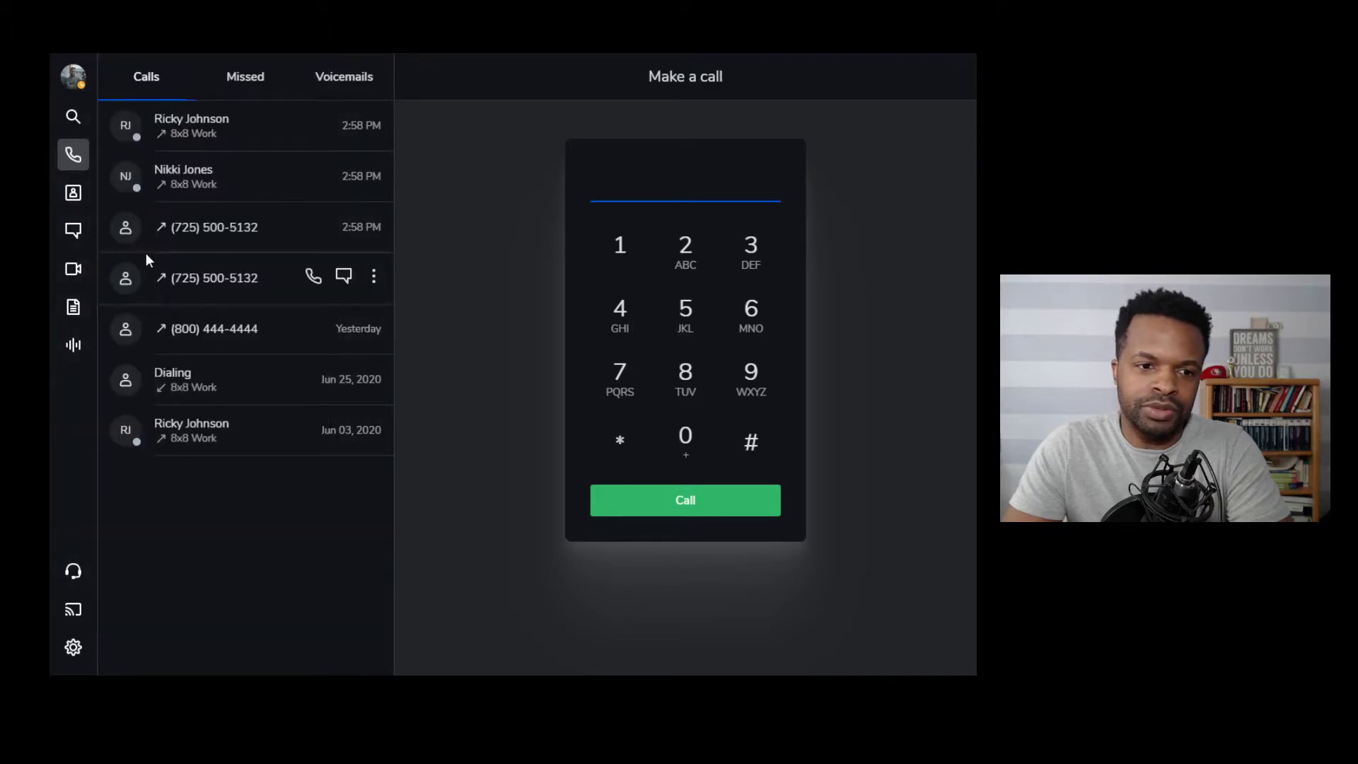
left_click(73, 84)
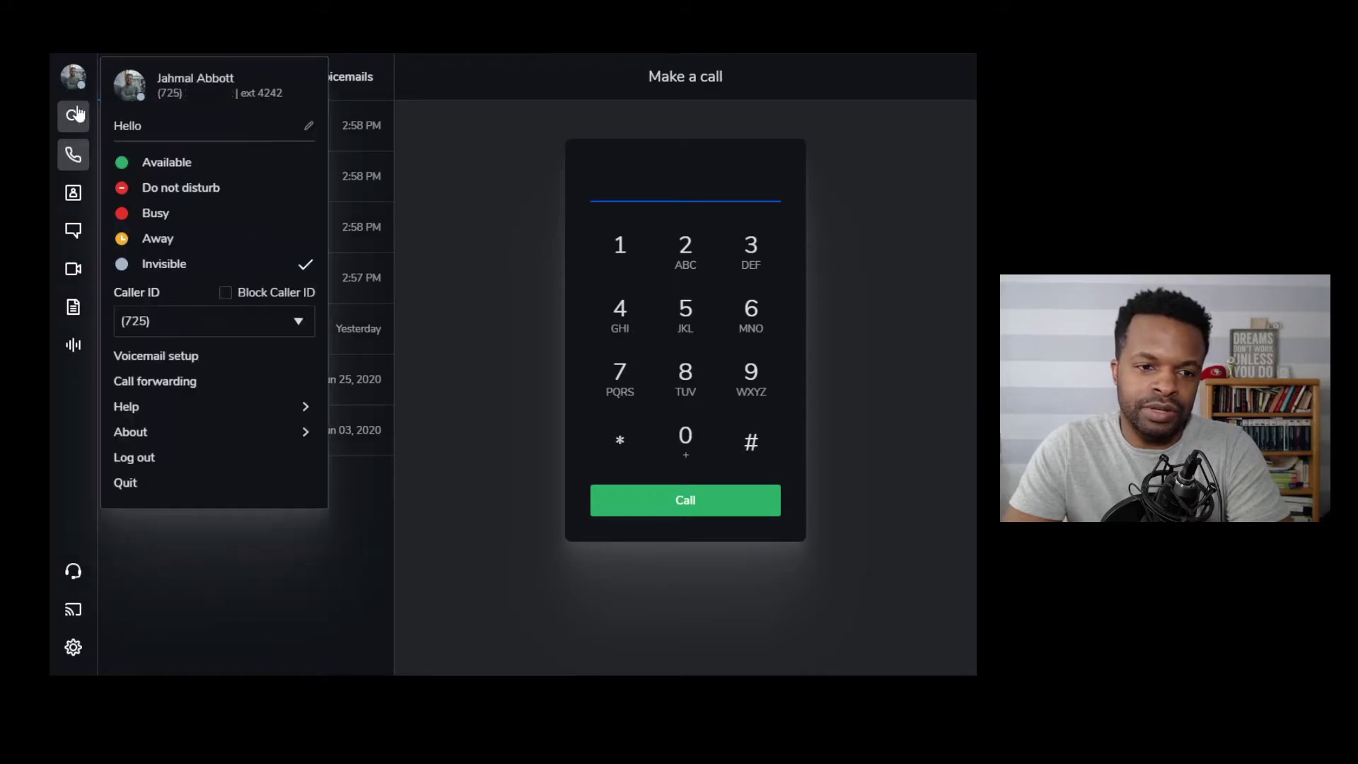
left_click(171, 172)
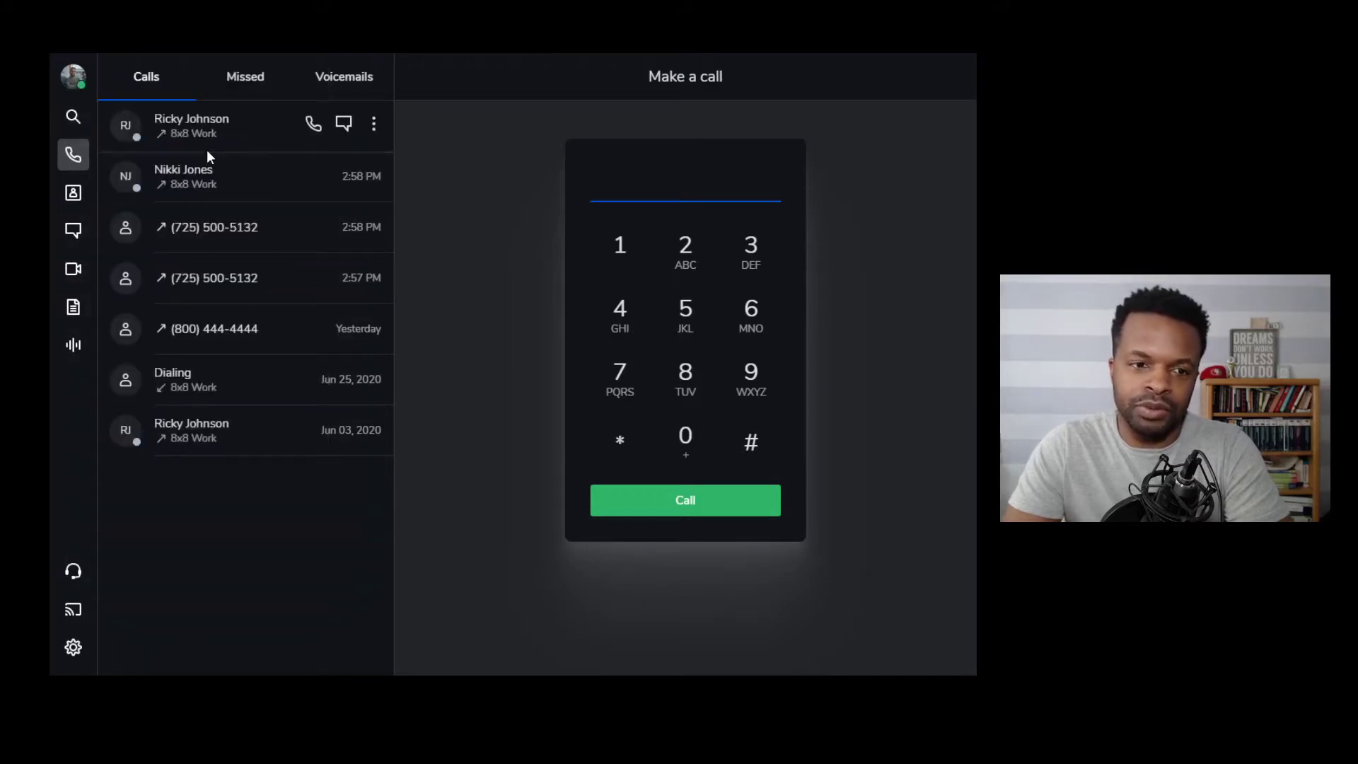
Search the contacts for the sales coordinator by first name and open that contact's conversation and details.
left_click(73, 120)
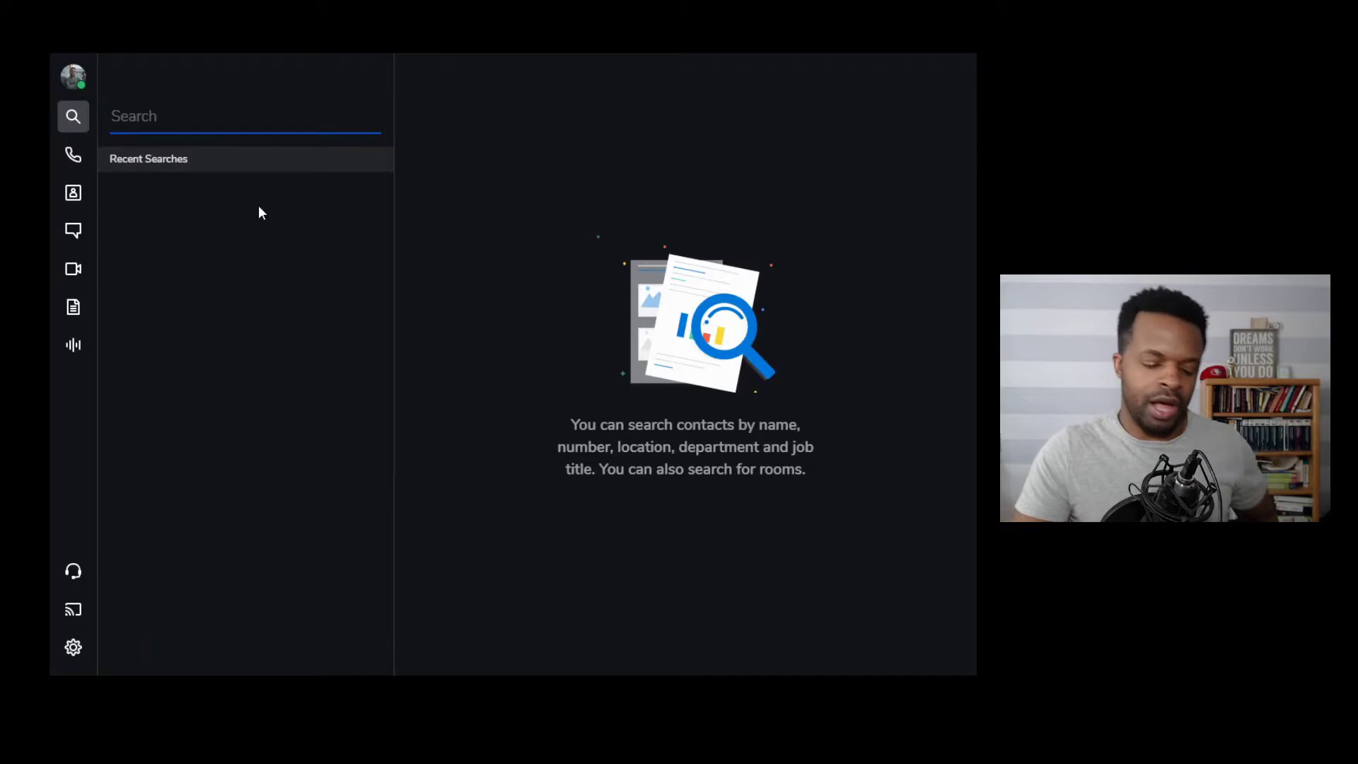
type("Rick")
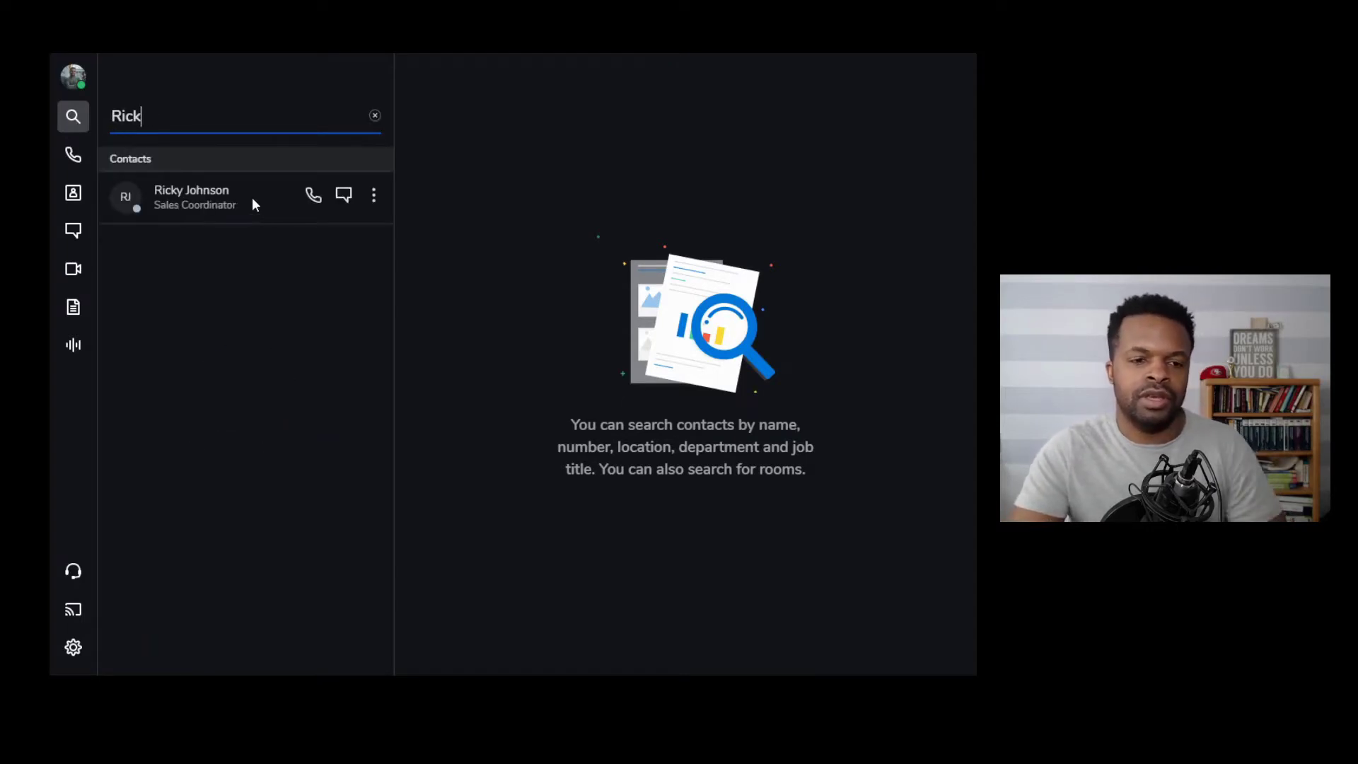
left_click(214, 203)
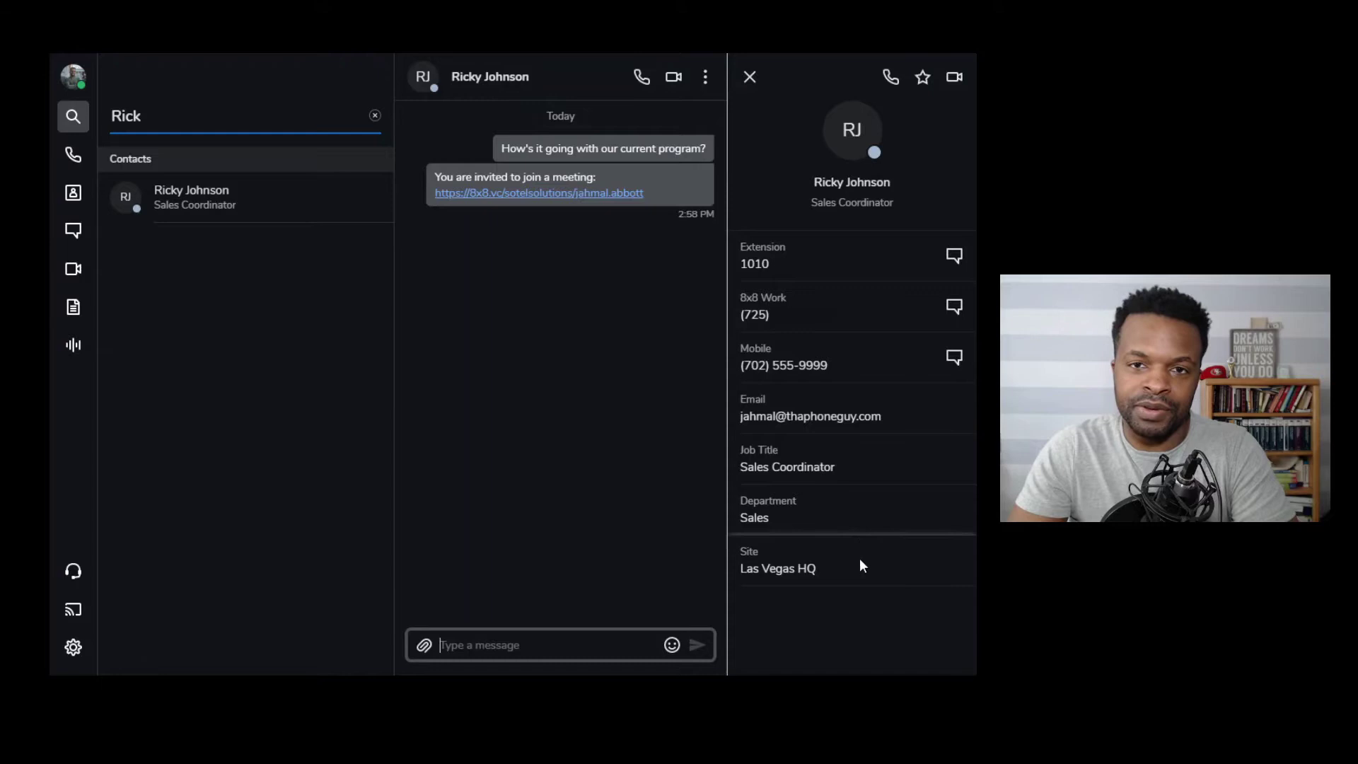
Search the contacts for the marketing manager by name, open that contact's details, and clear the search.
left_click(375, 115)
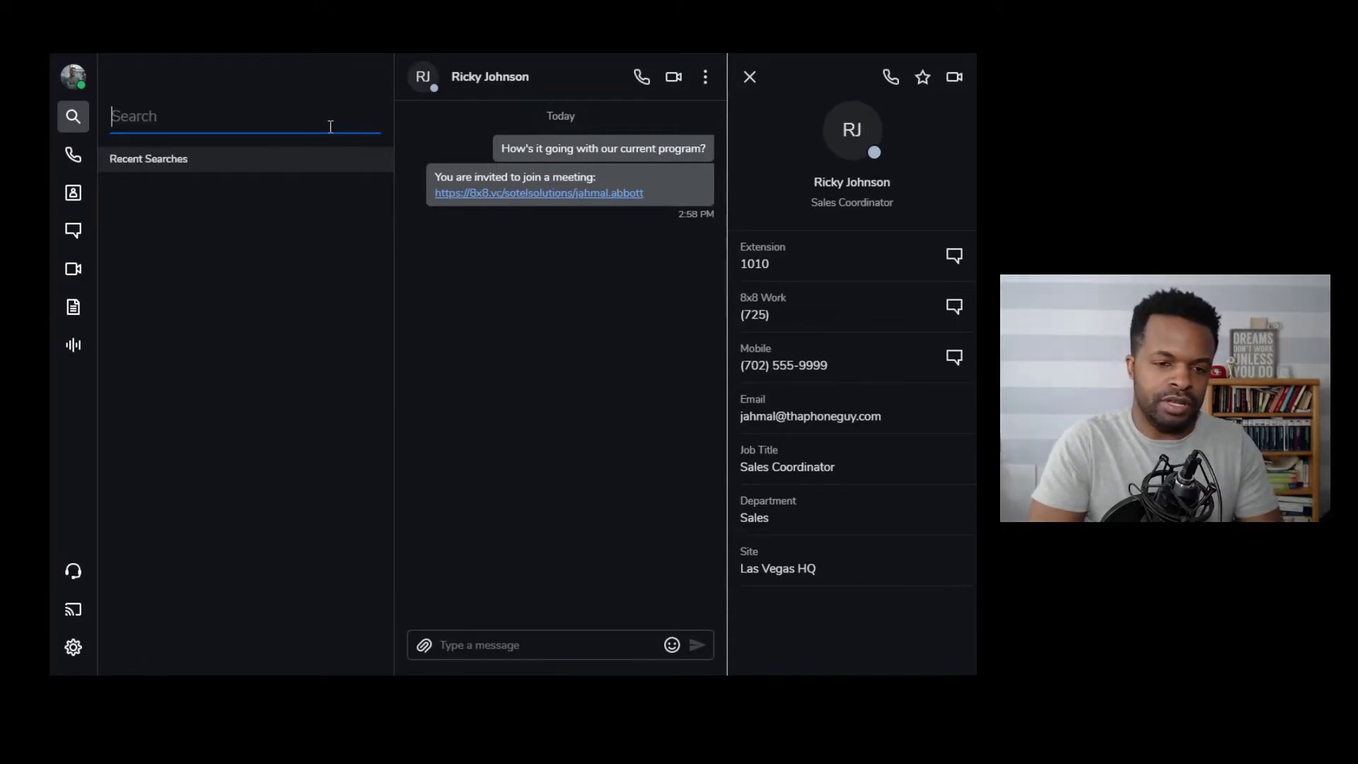
type("Ni")
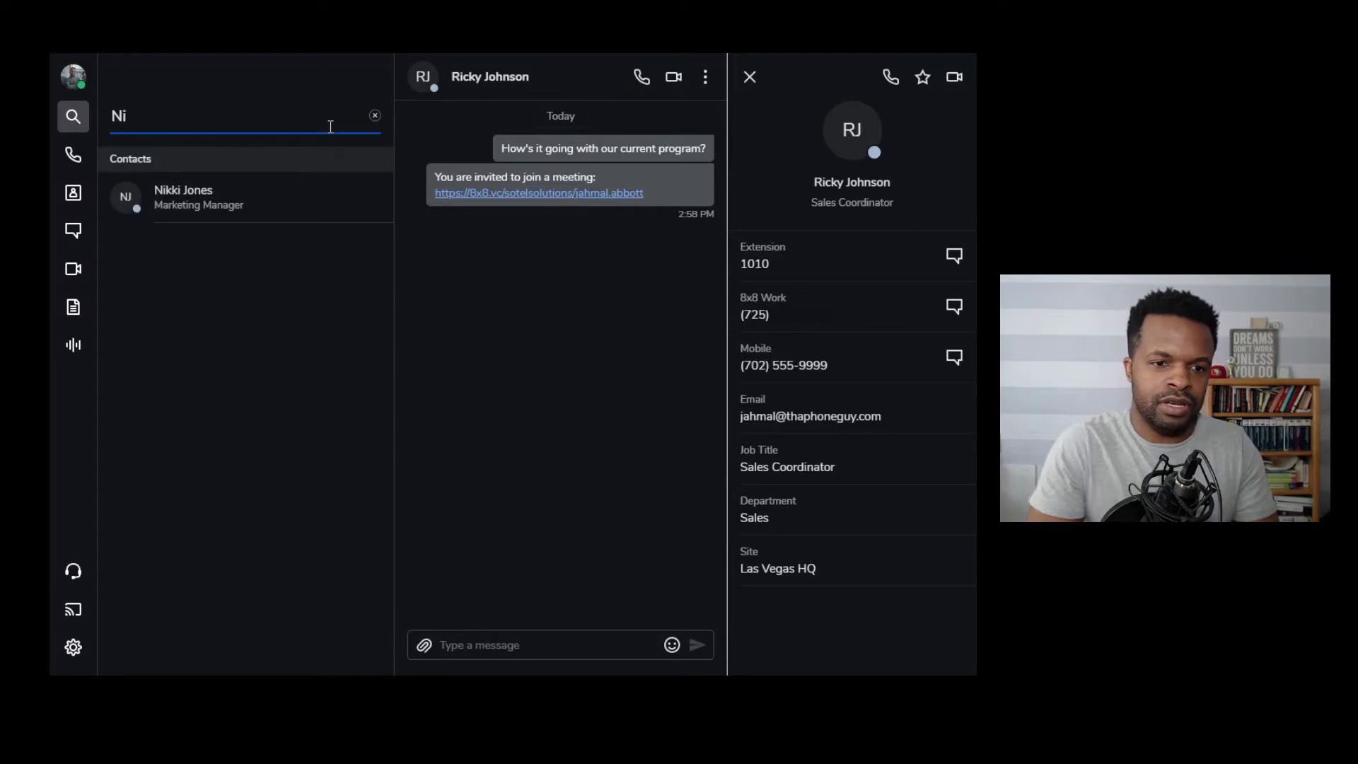
left_click(221, 204)
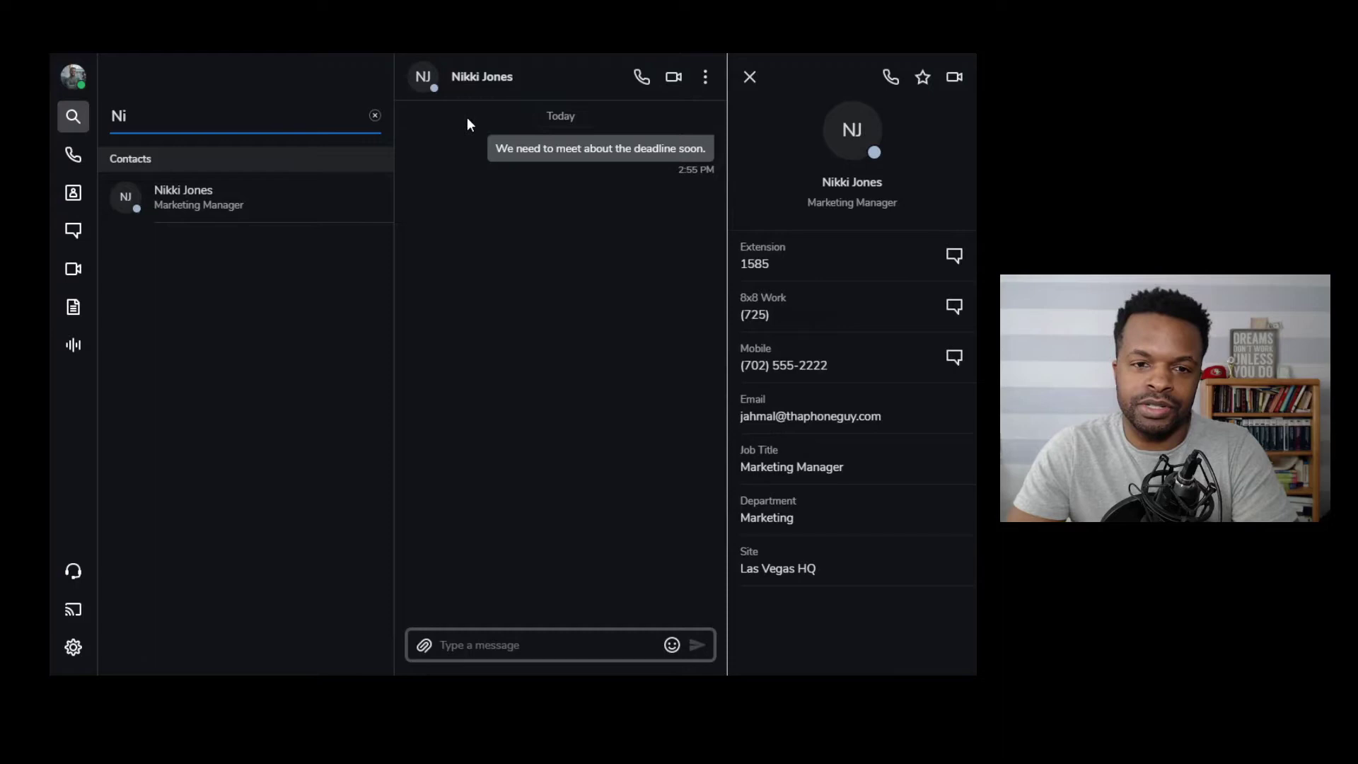
left_click(375, 119)
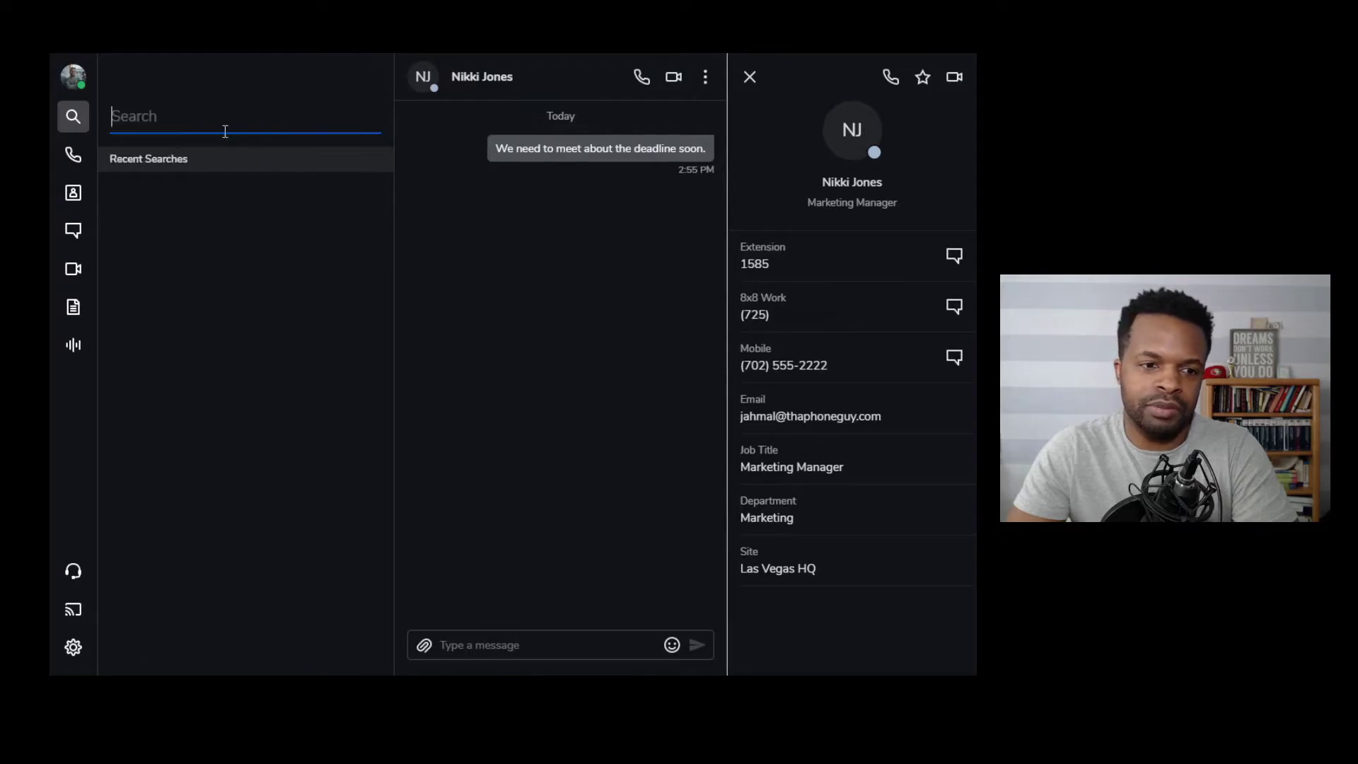
Review the call history, including the recent calls, missed calls and voicemails.
left_click(70, 162)
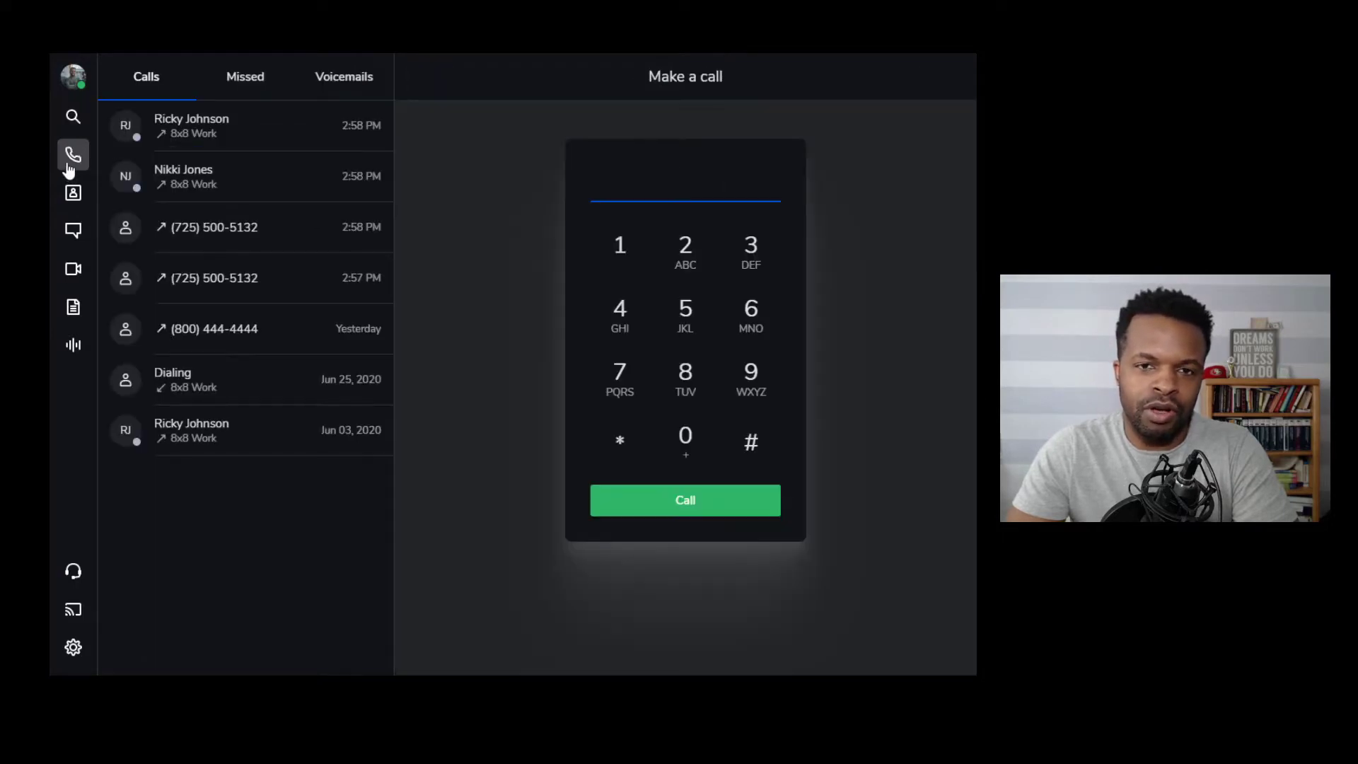
mouse_move(157, 175)
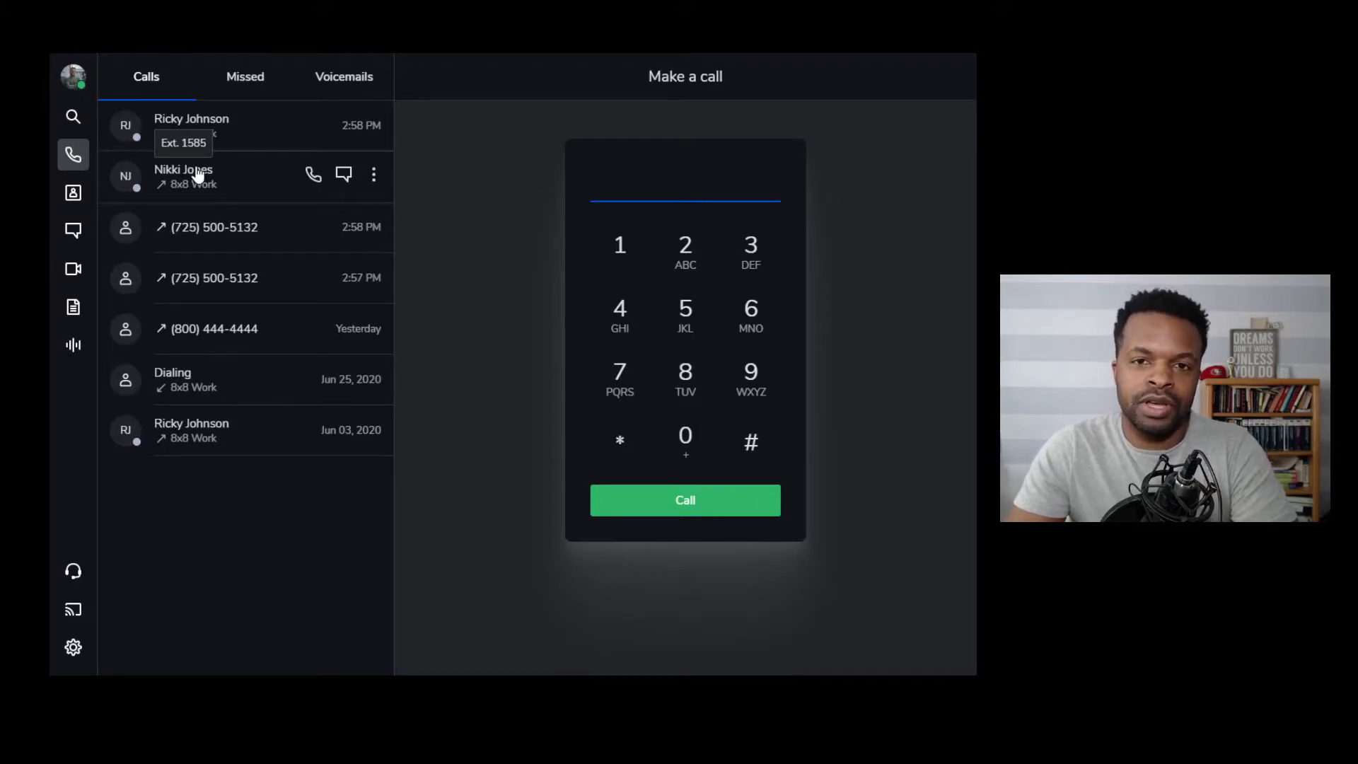
mouse_move(212, 142)
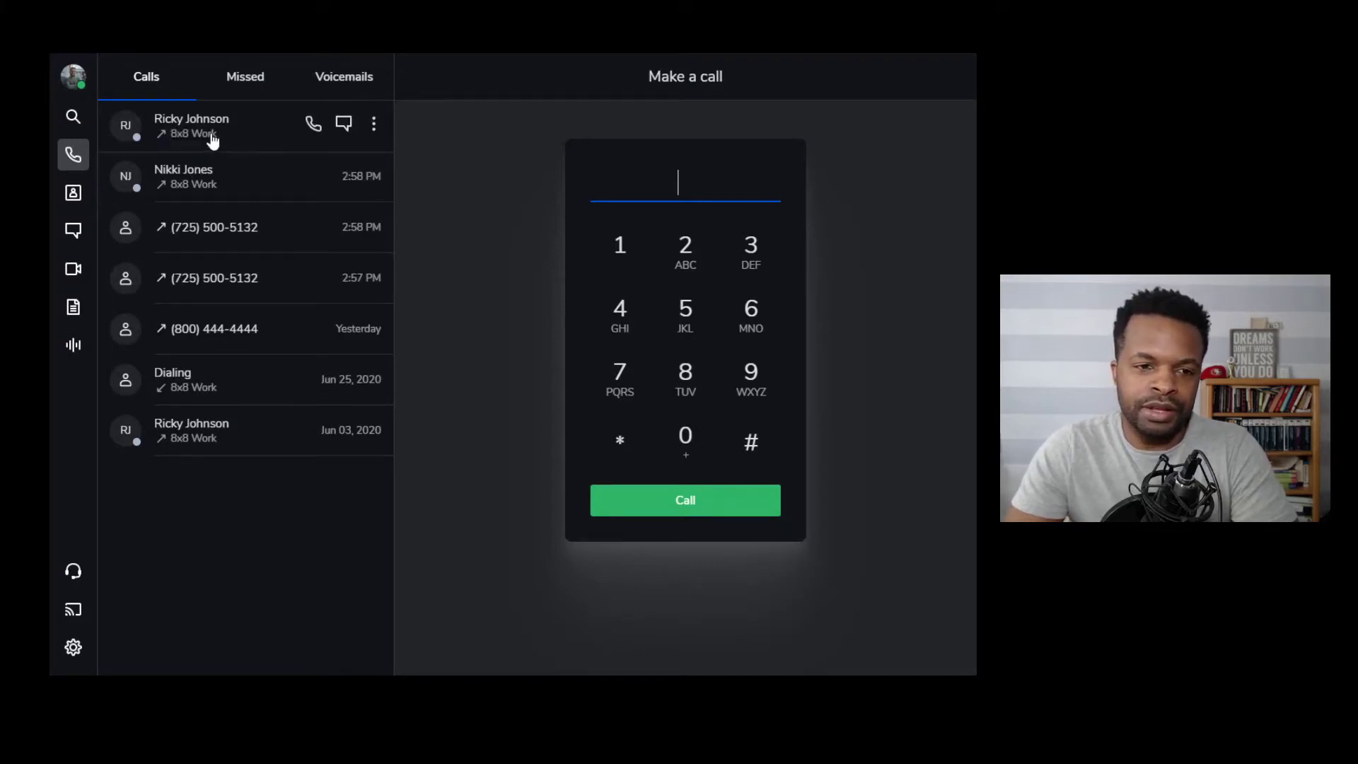
mouse_move(214, 446)
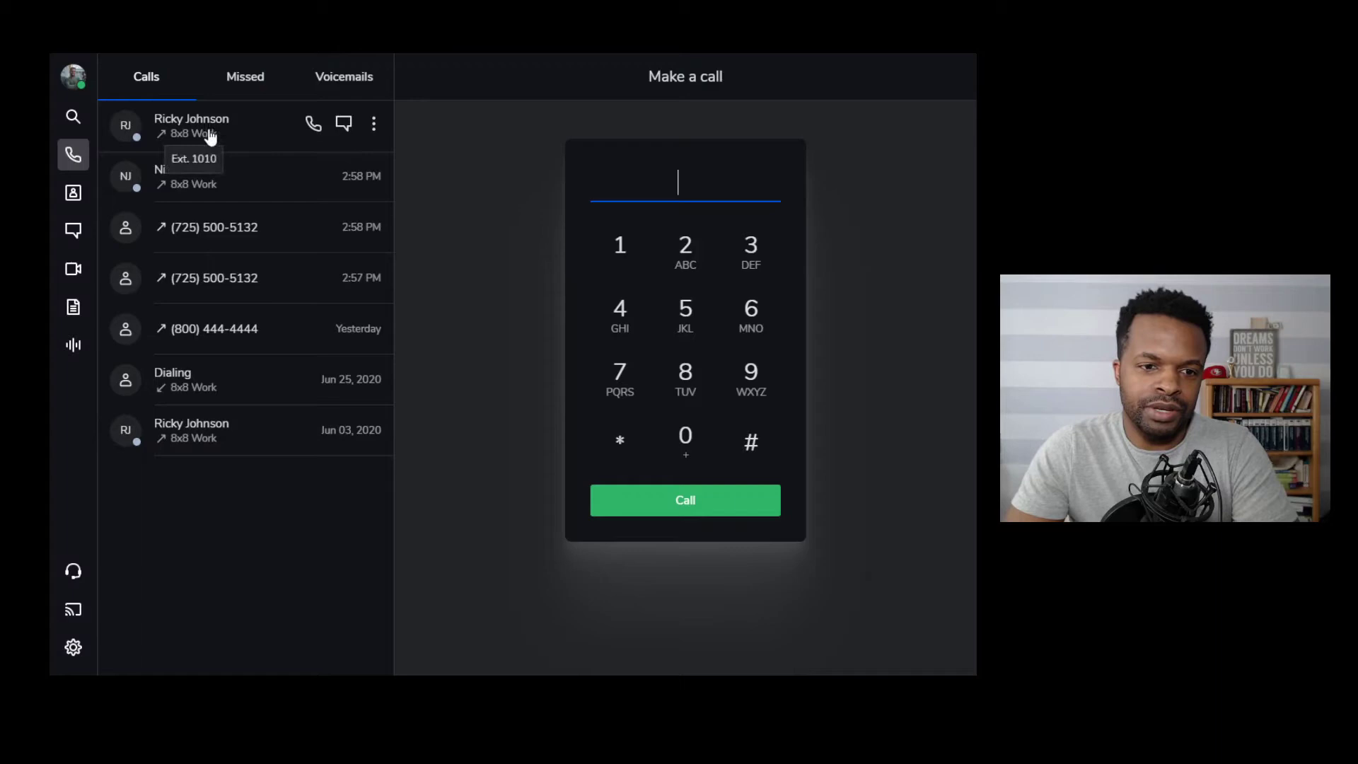
mouse_move(352, 329)
mouse_move(271, 365)
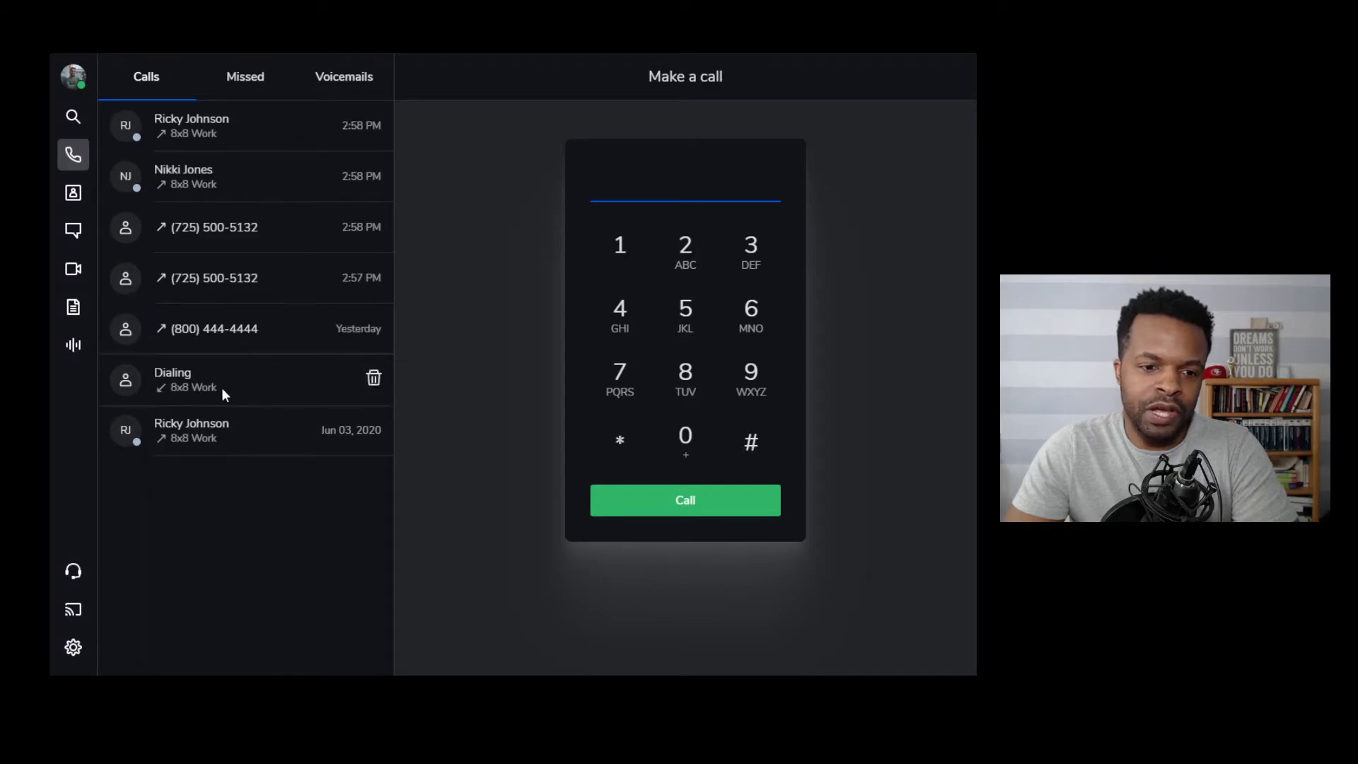
left_click(258, 87)
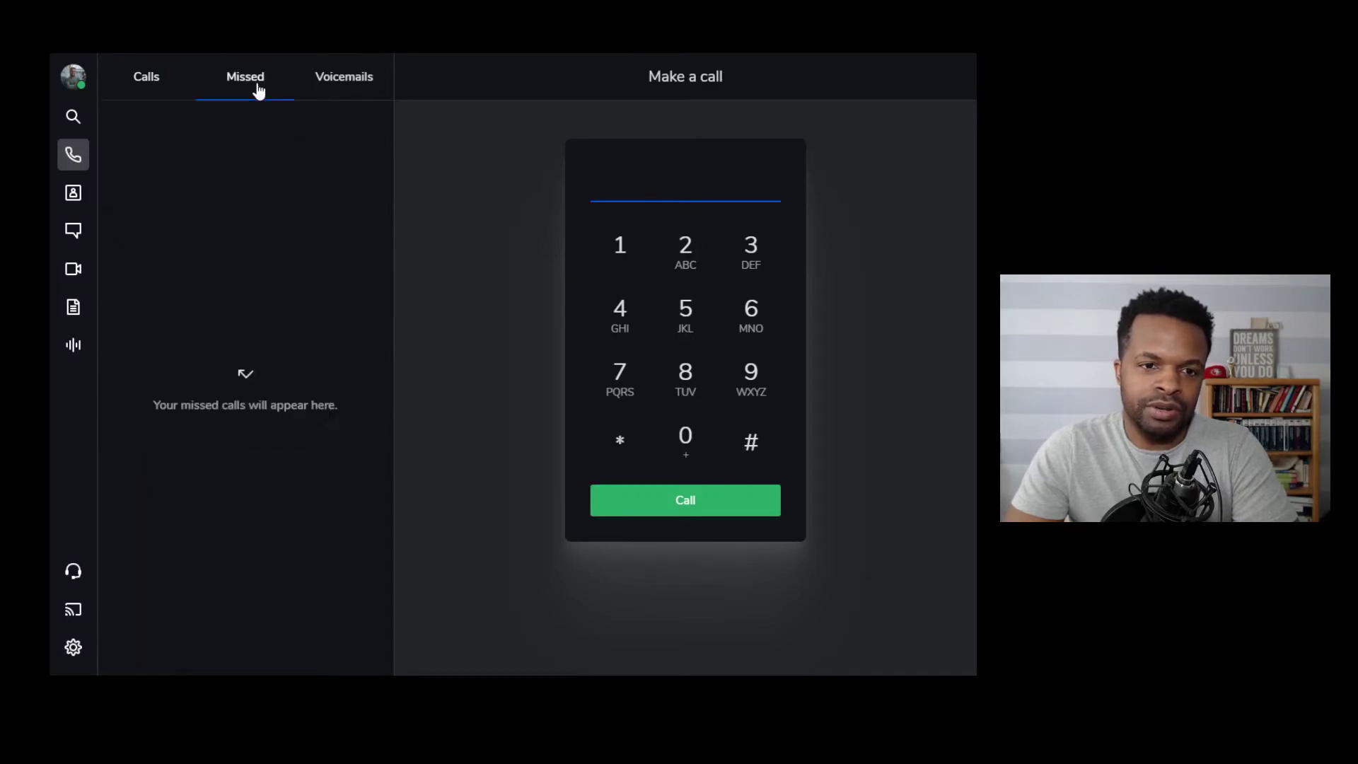
left_click(352, 82)
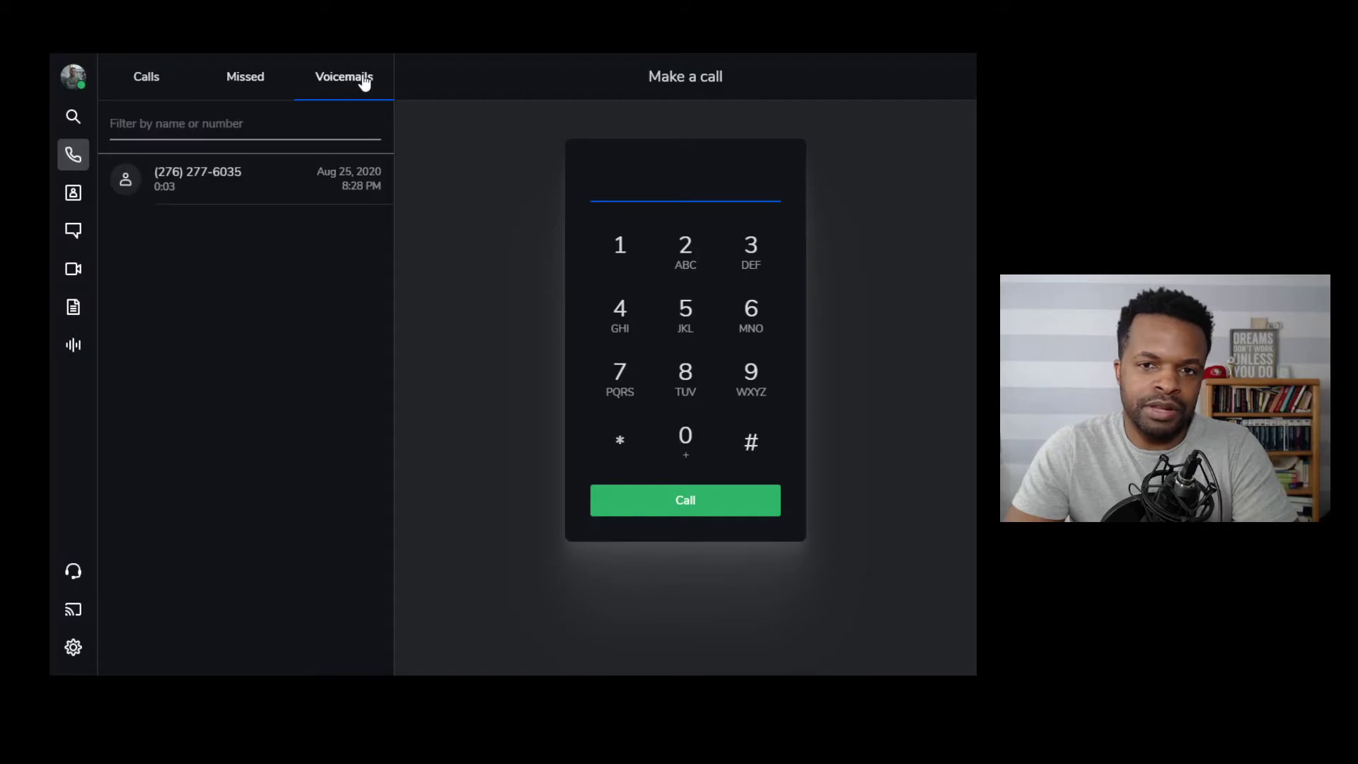
Look through the company contacts and the favorites list.
left_click(74, 208)
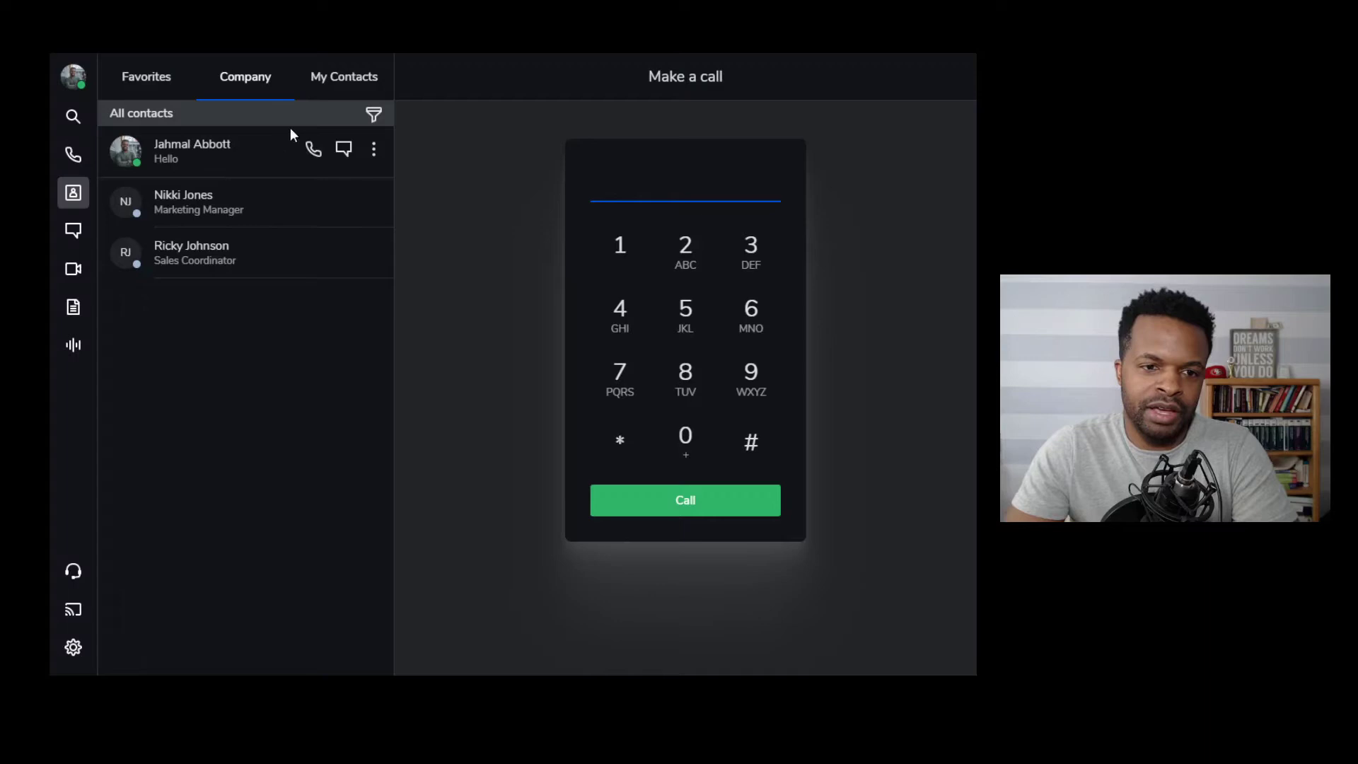
mouse_move(268, 244)
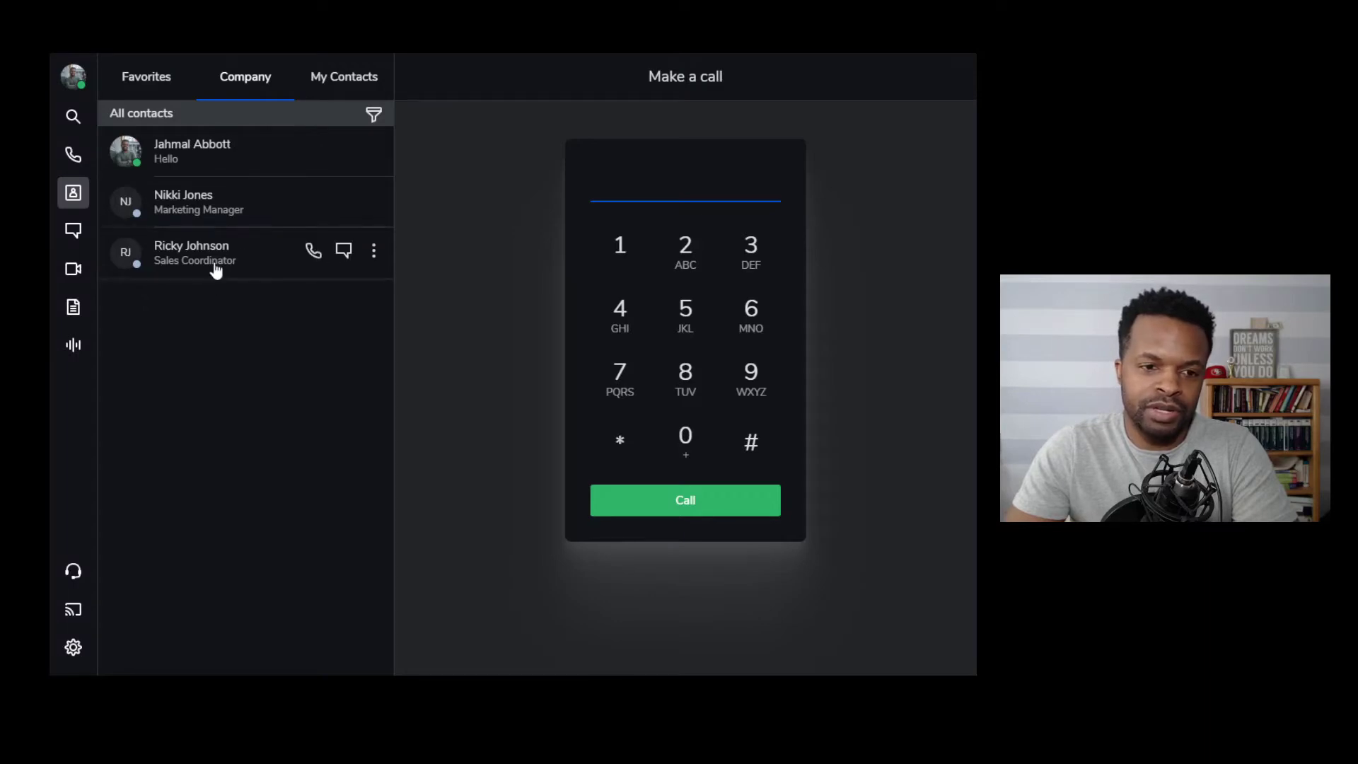
left_click(143, 81)
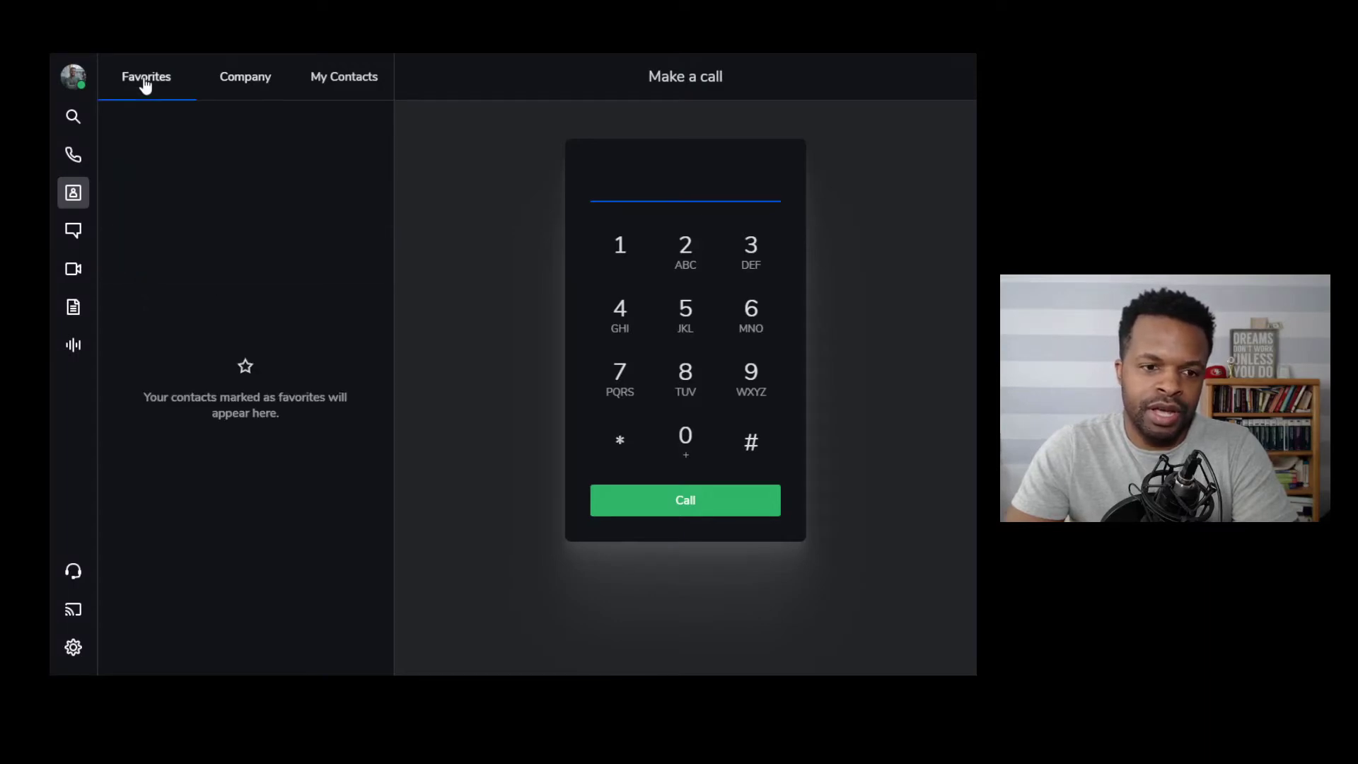
Mark the marketing manager in the company contacts as a favorite and check the favorites list.
left_click(269, 86)
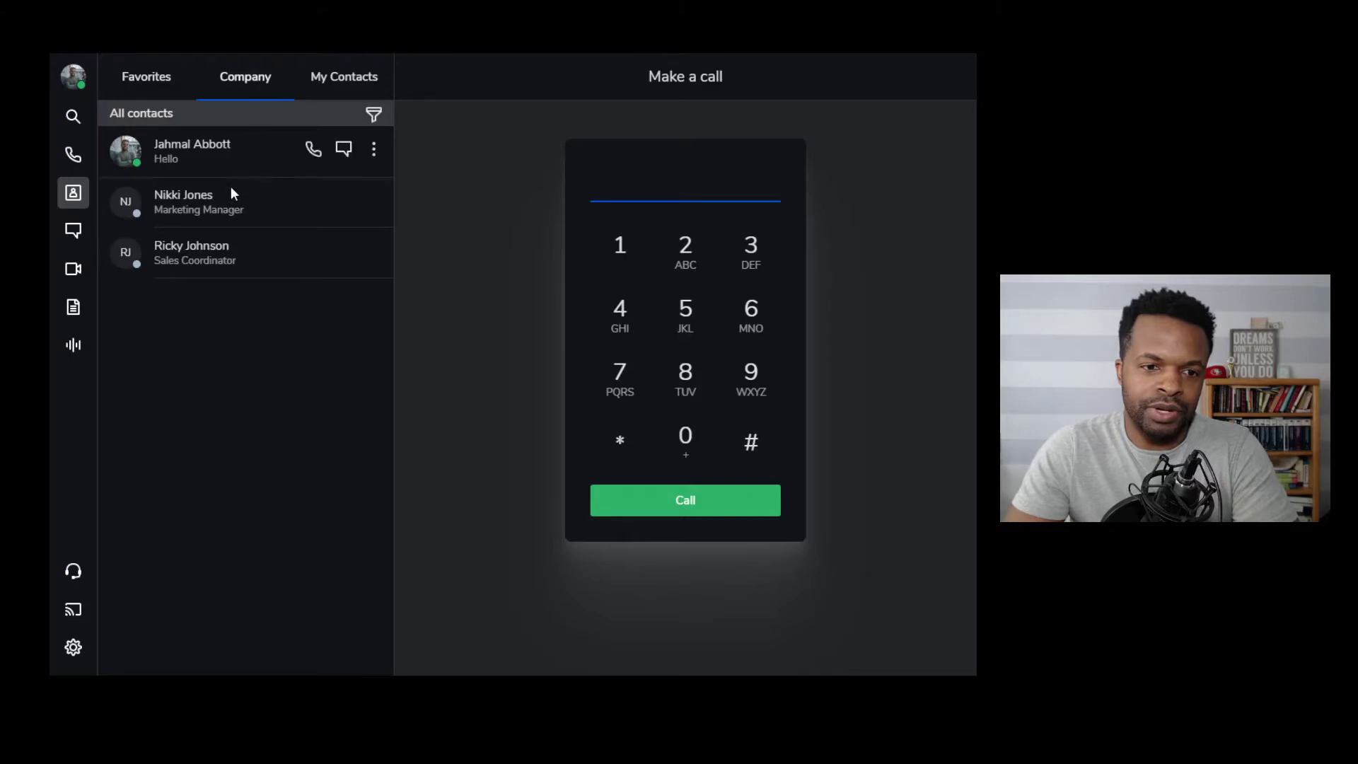
mouse_move(236, 212)
left_click(173, 200)
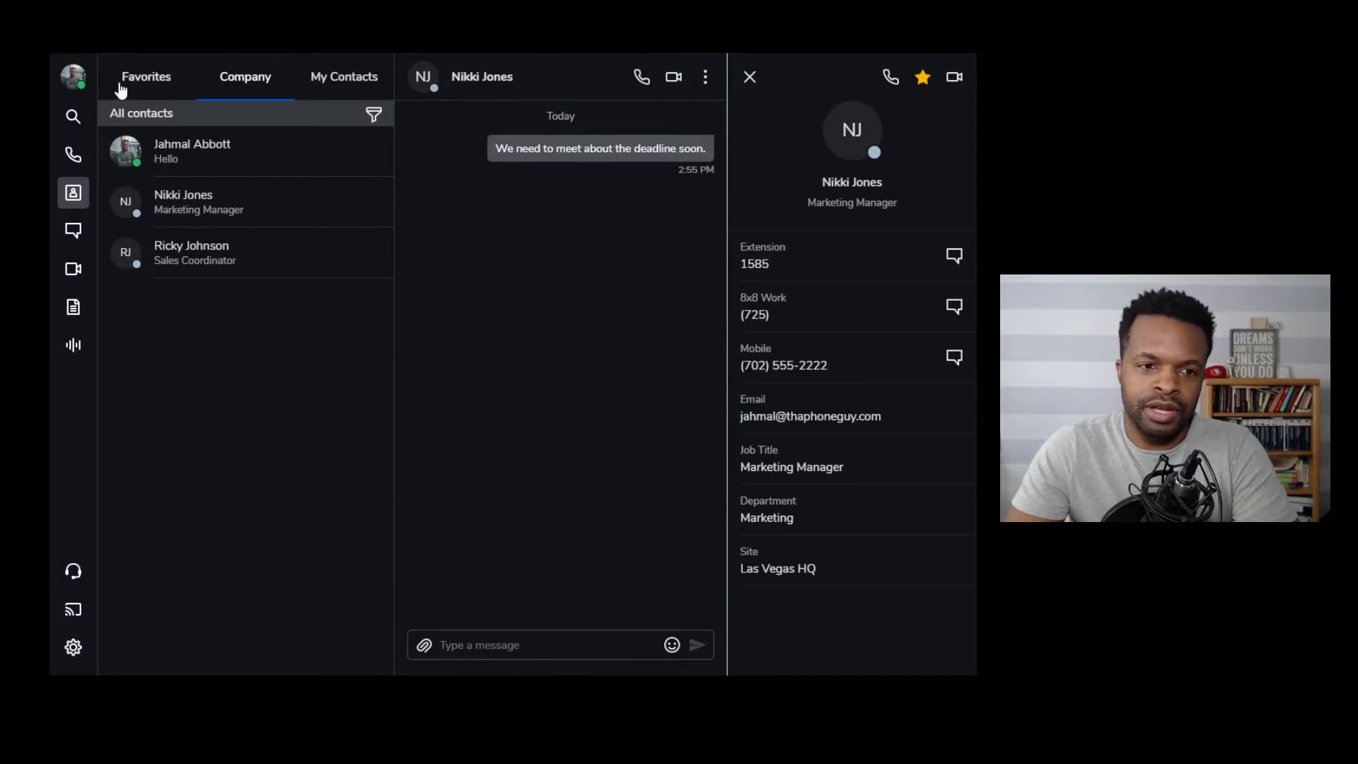
left_click(143, 89)
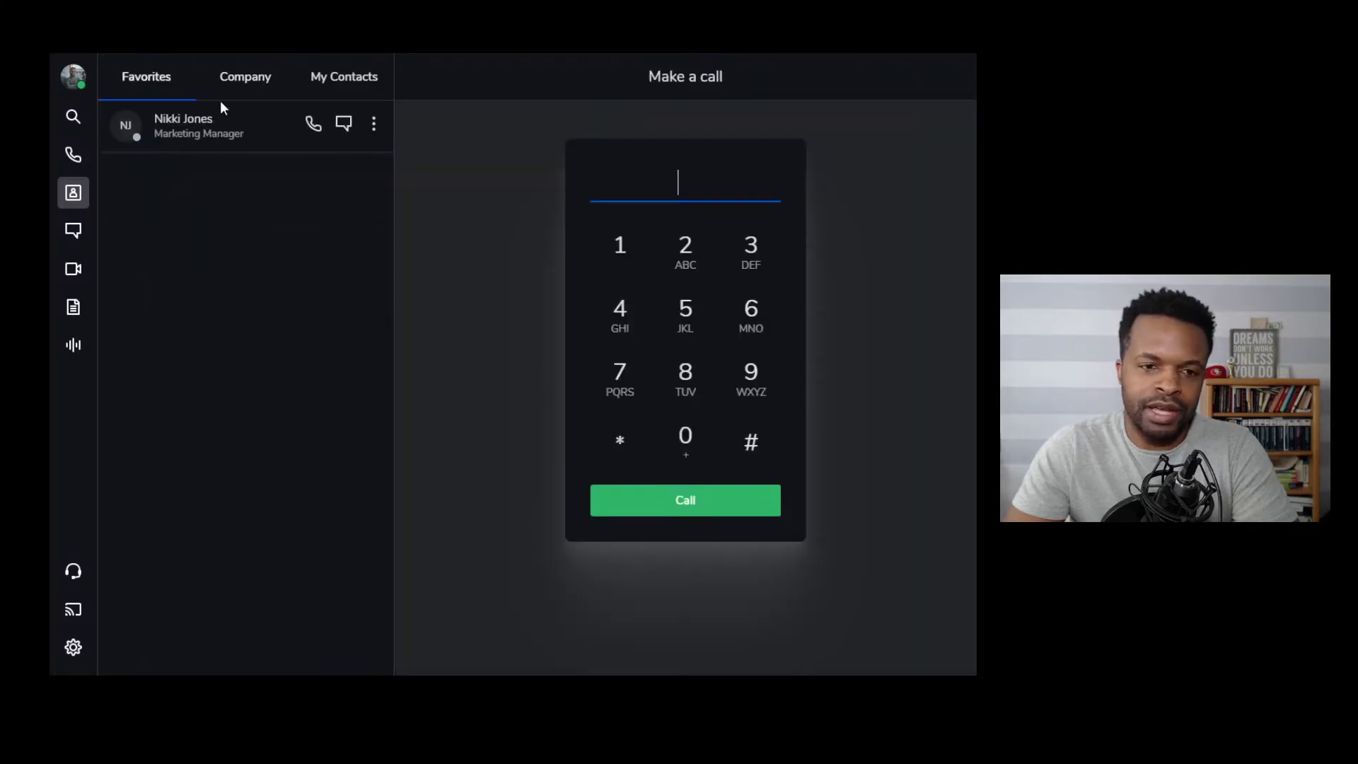
View the company directory again and open the personal contacts list.
left_click(245, 77)
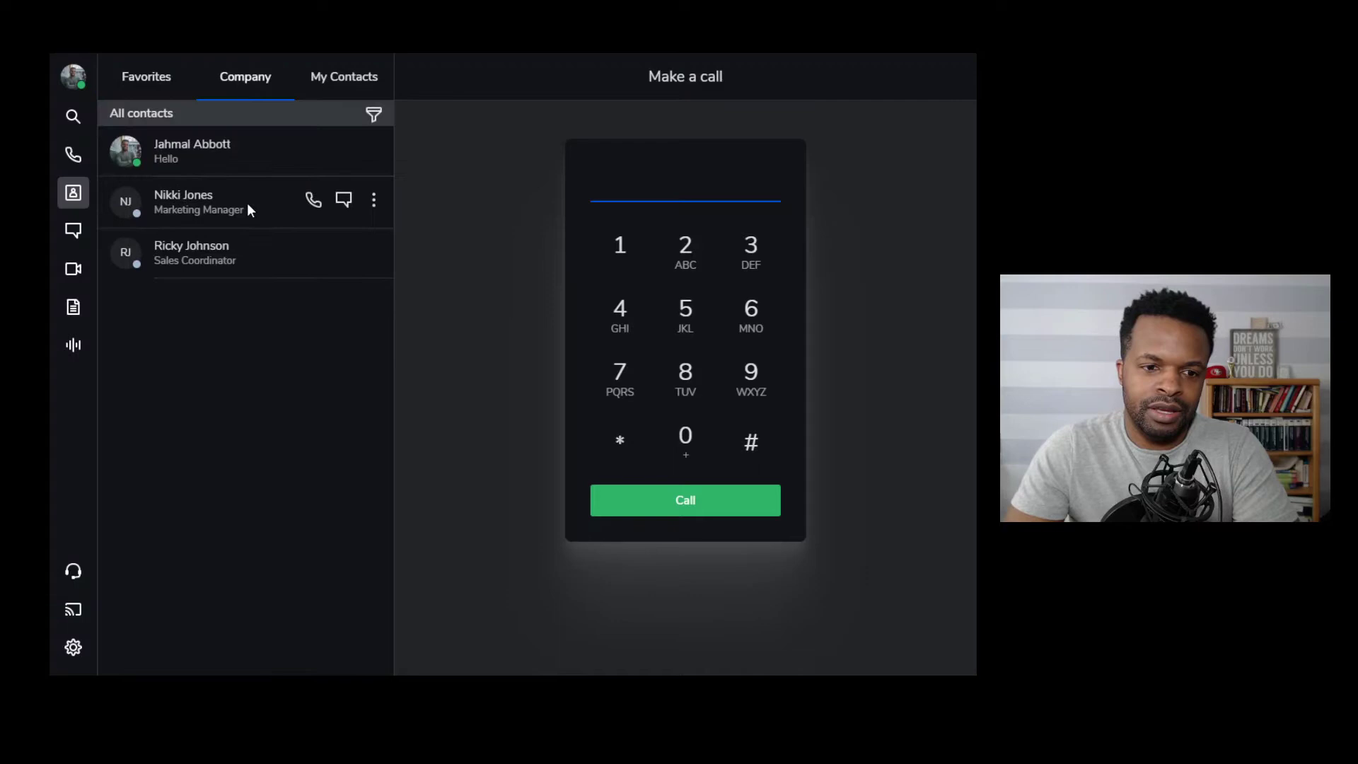
left_click(328, 76)
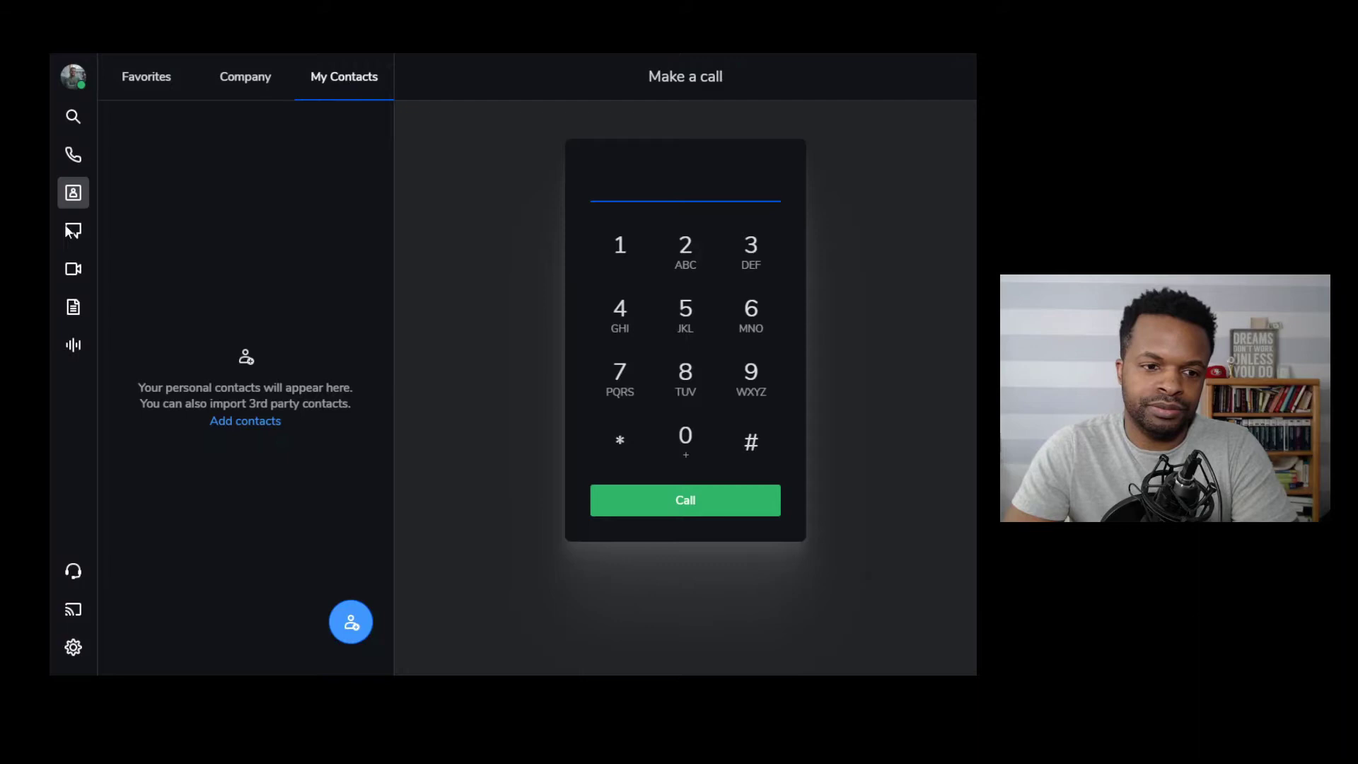
Open the message thread with the external phone number, call that number from the thread and end the call.
left_click(76, 241)
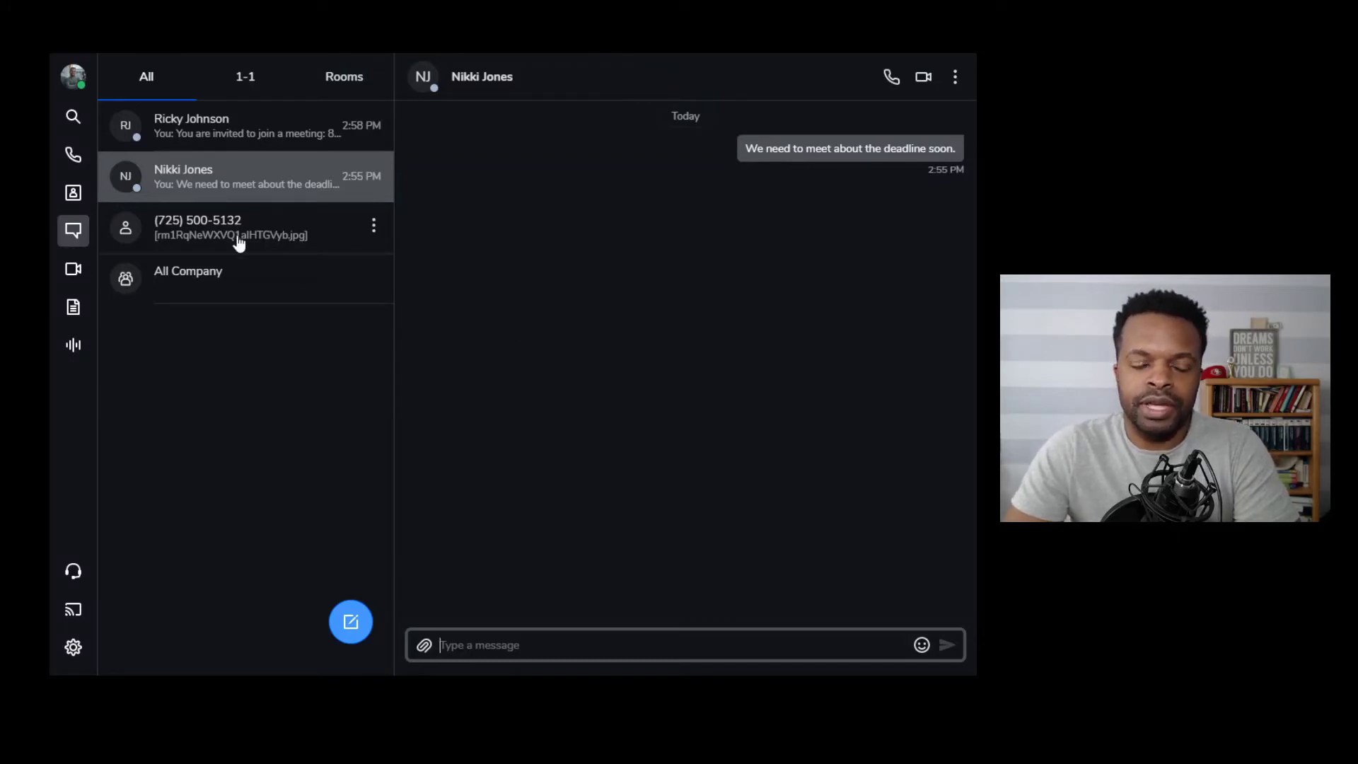
left_click(346, 250)
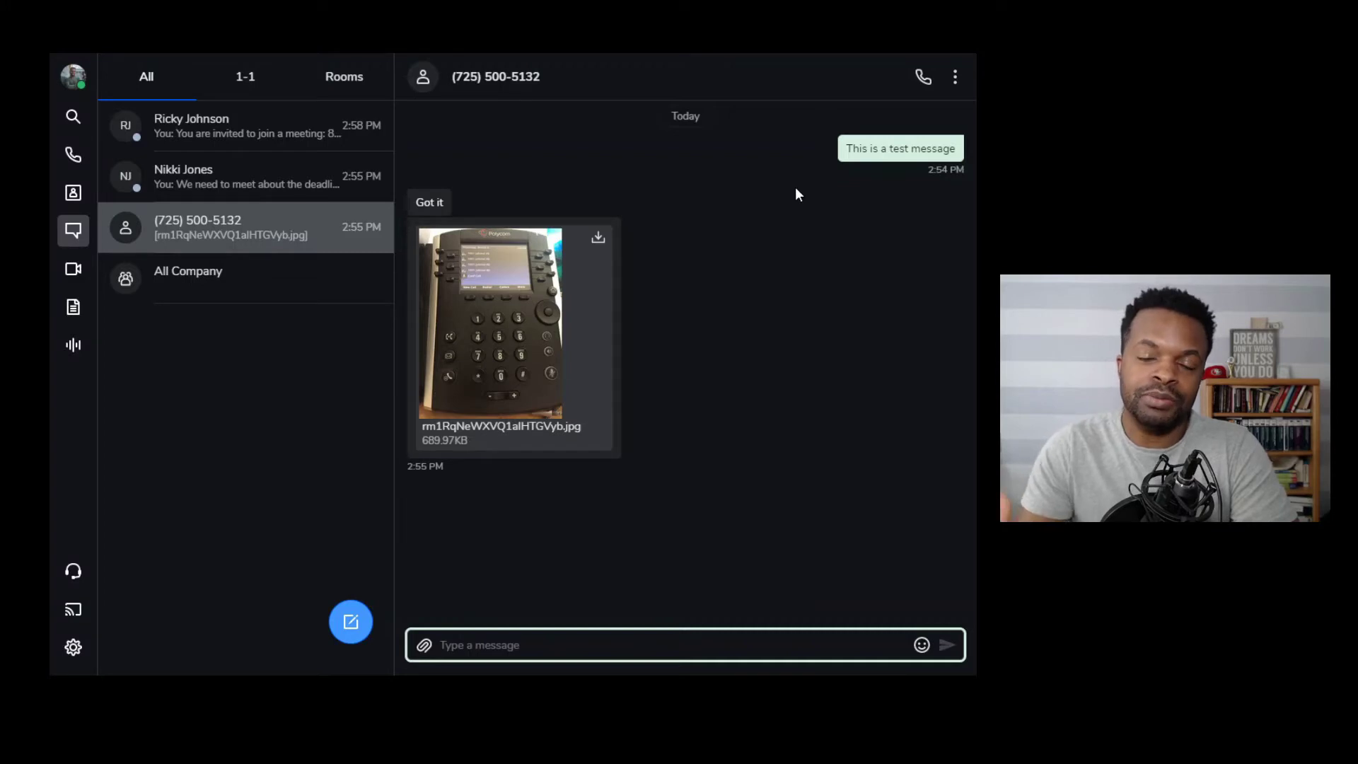
left_click(921, 80)
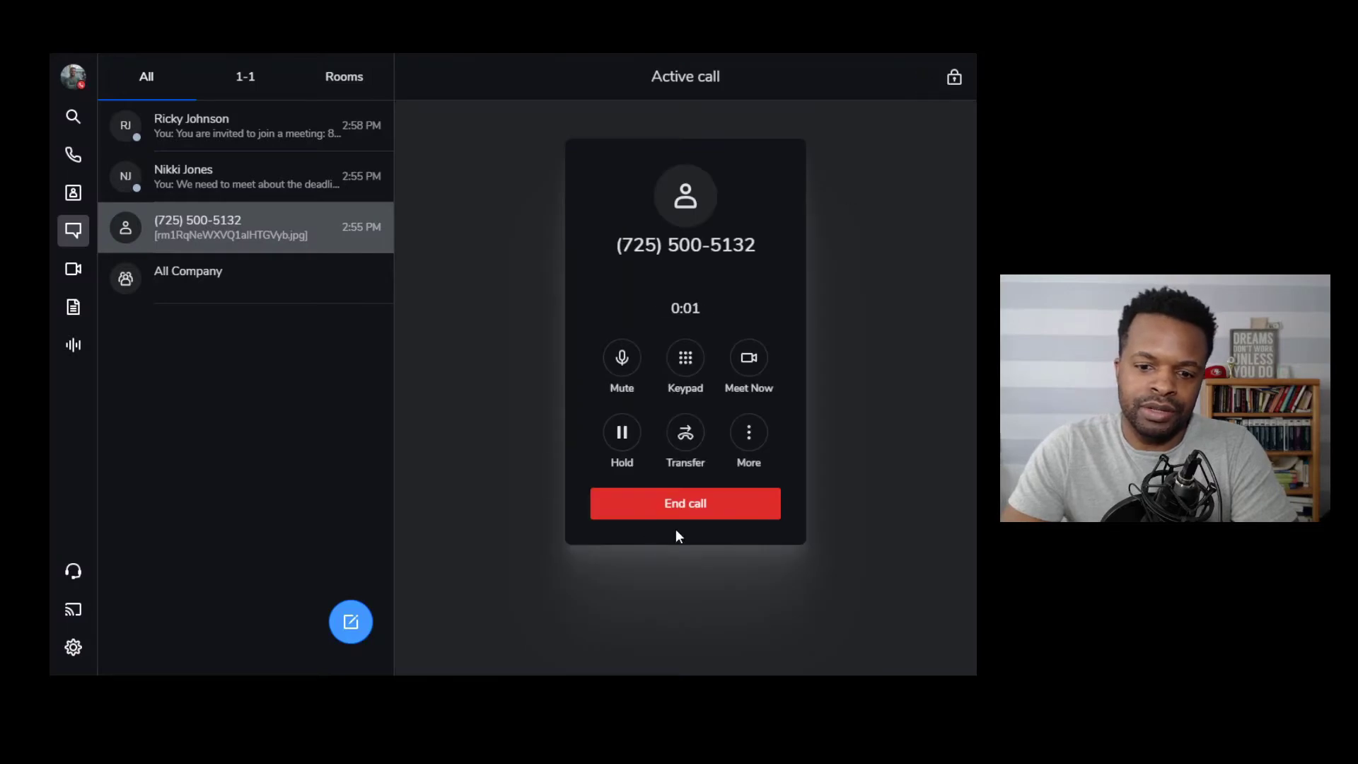
left_click(690, 510)
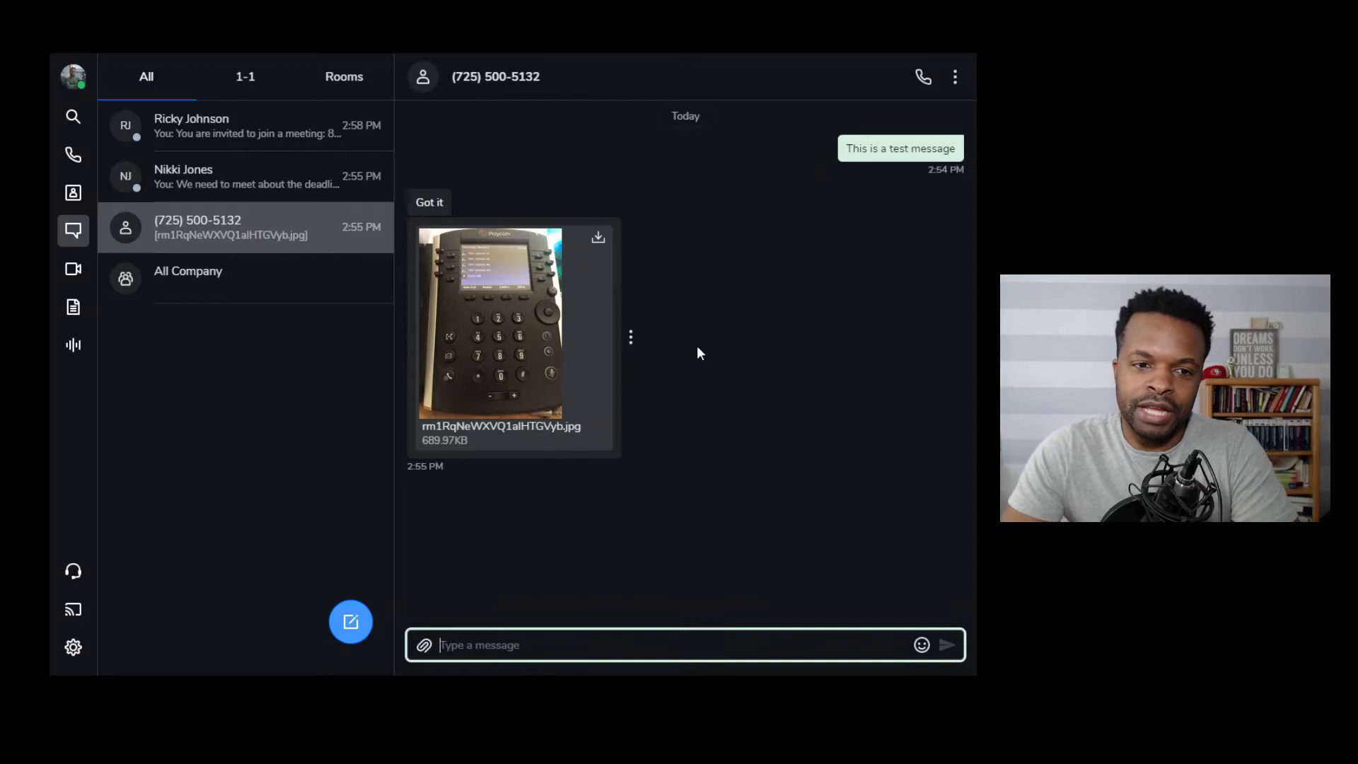
Open the chat with the colleague about the deadline, start a video meeting from it and leave the meeting.
left_click(246, 174)
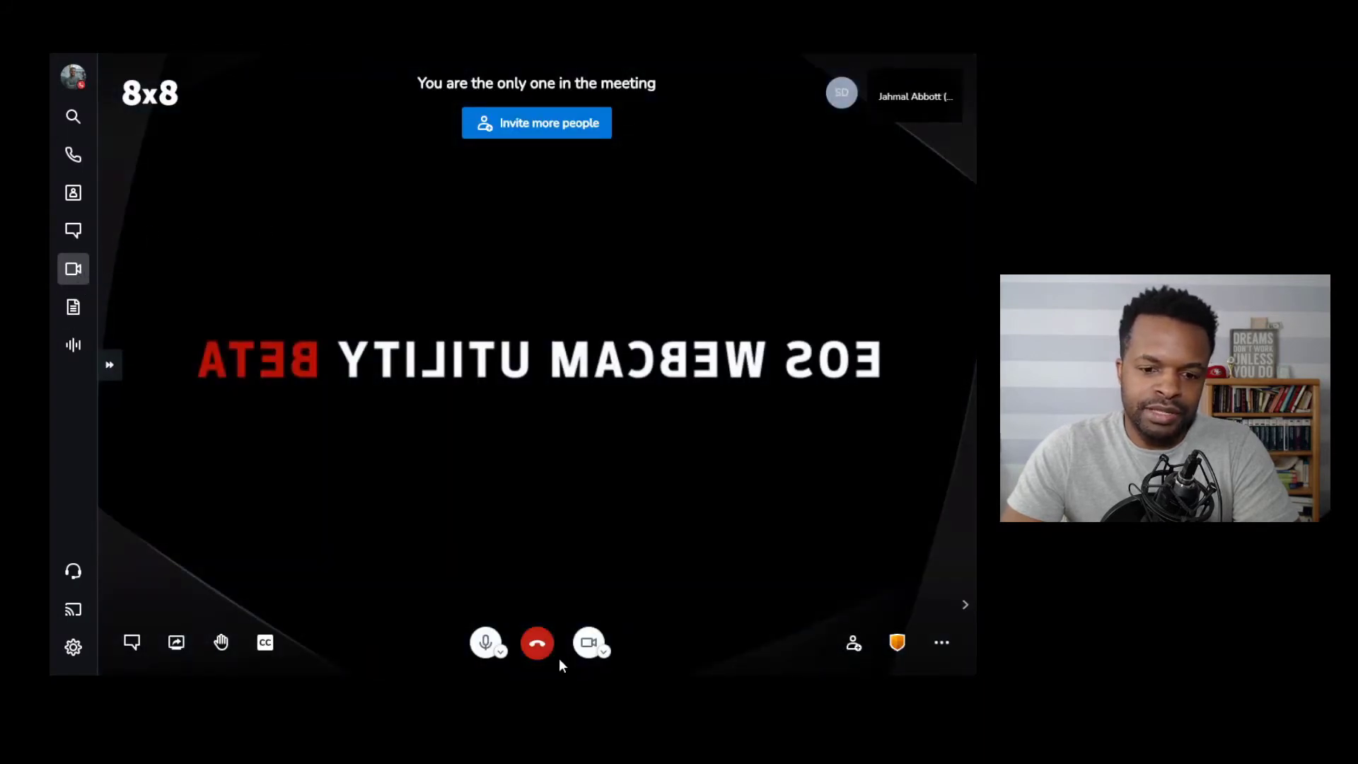
left_click(536, 643)
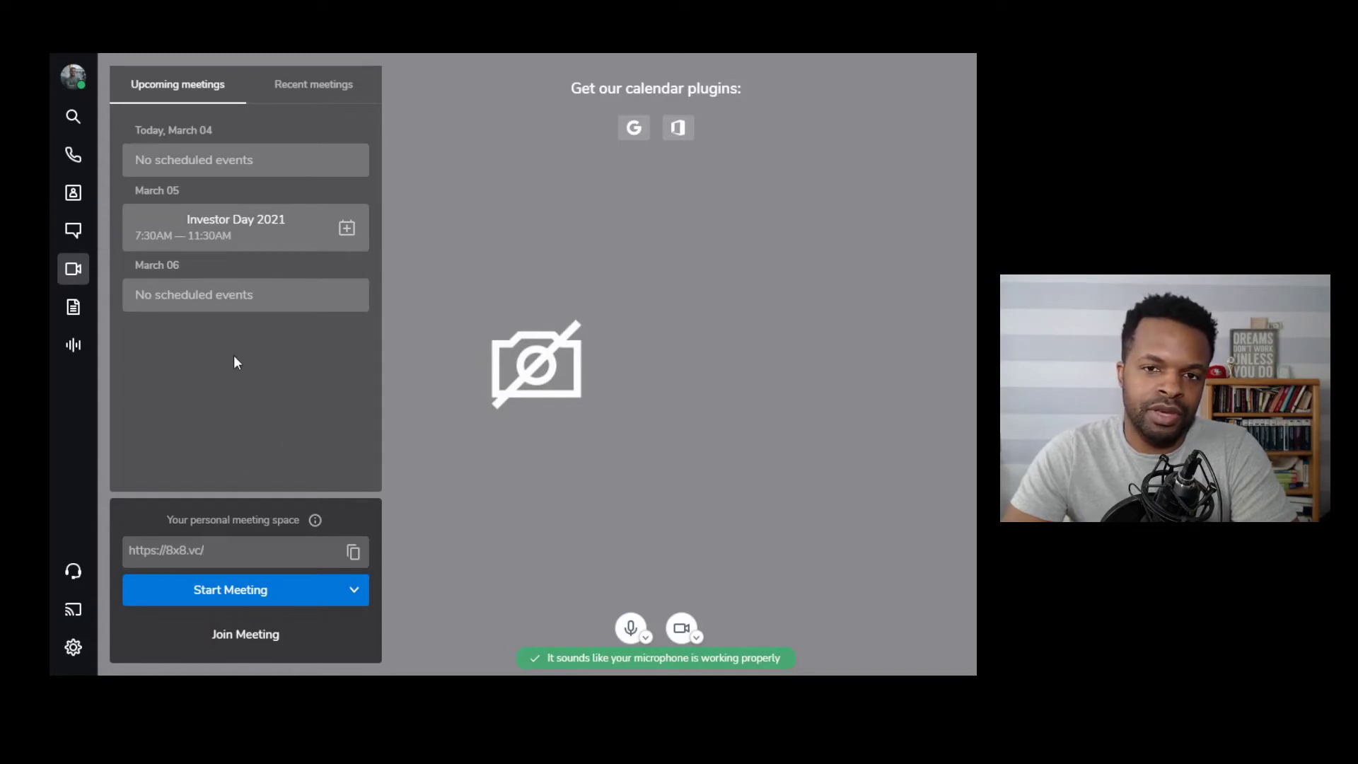
Look over the sent and received faxes and start a blank new fax.
left_click(75, 311)
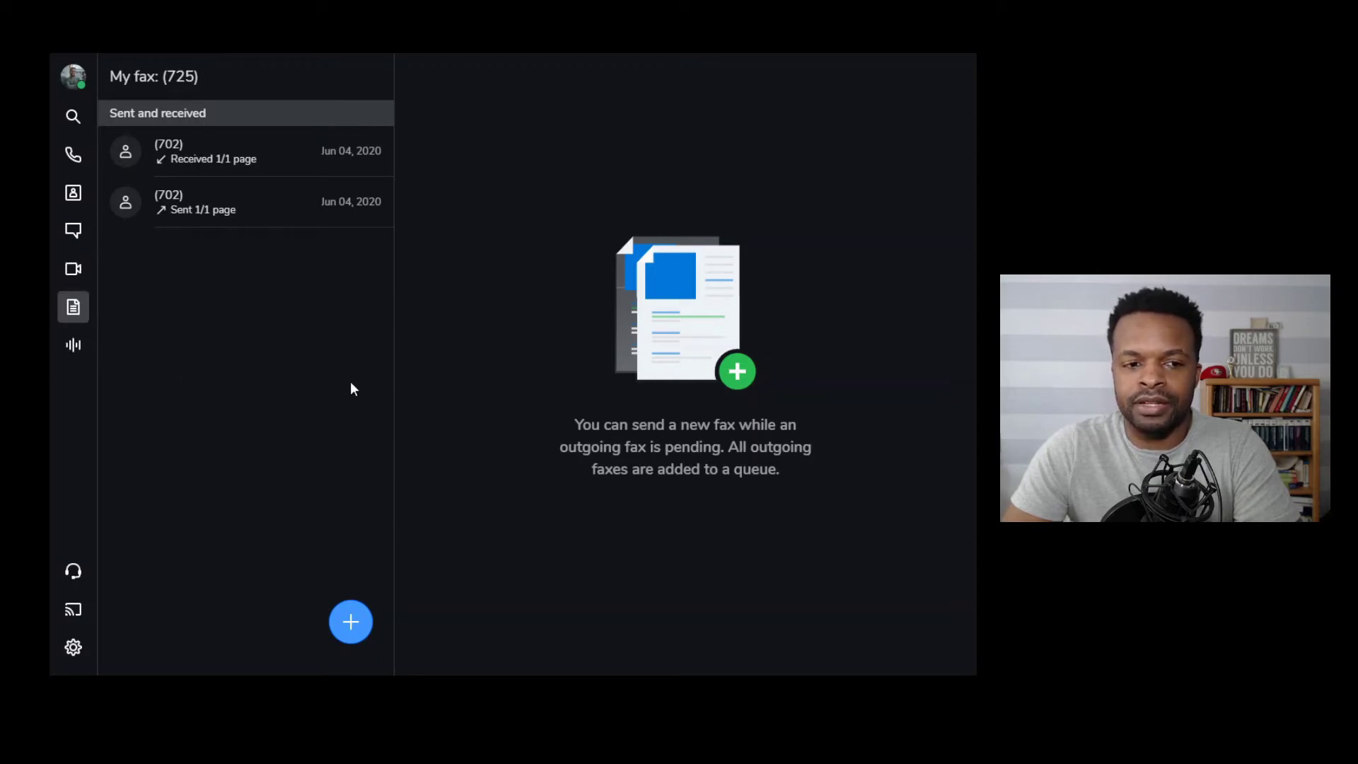
mouse_move(303, 216)
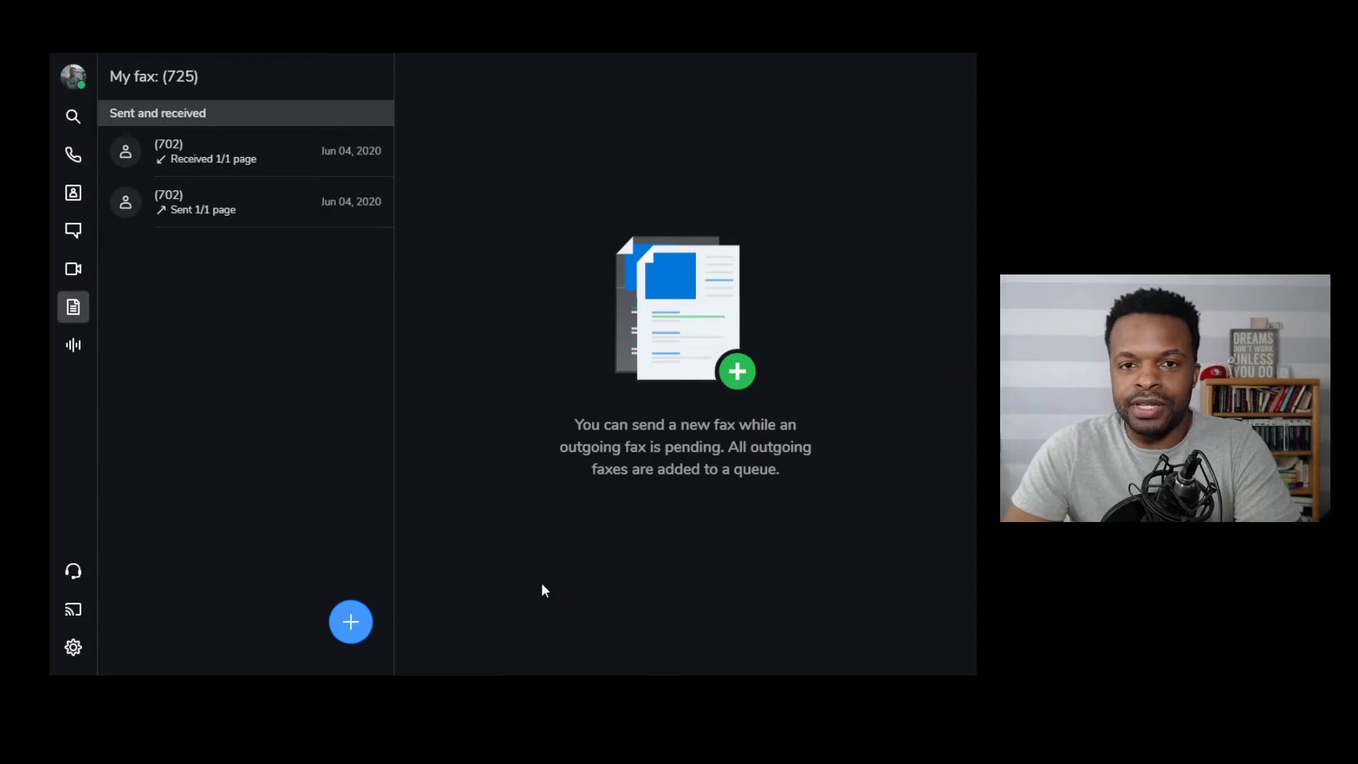
left_click(350, 621)
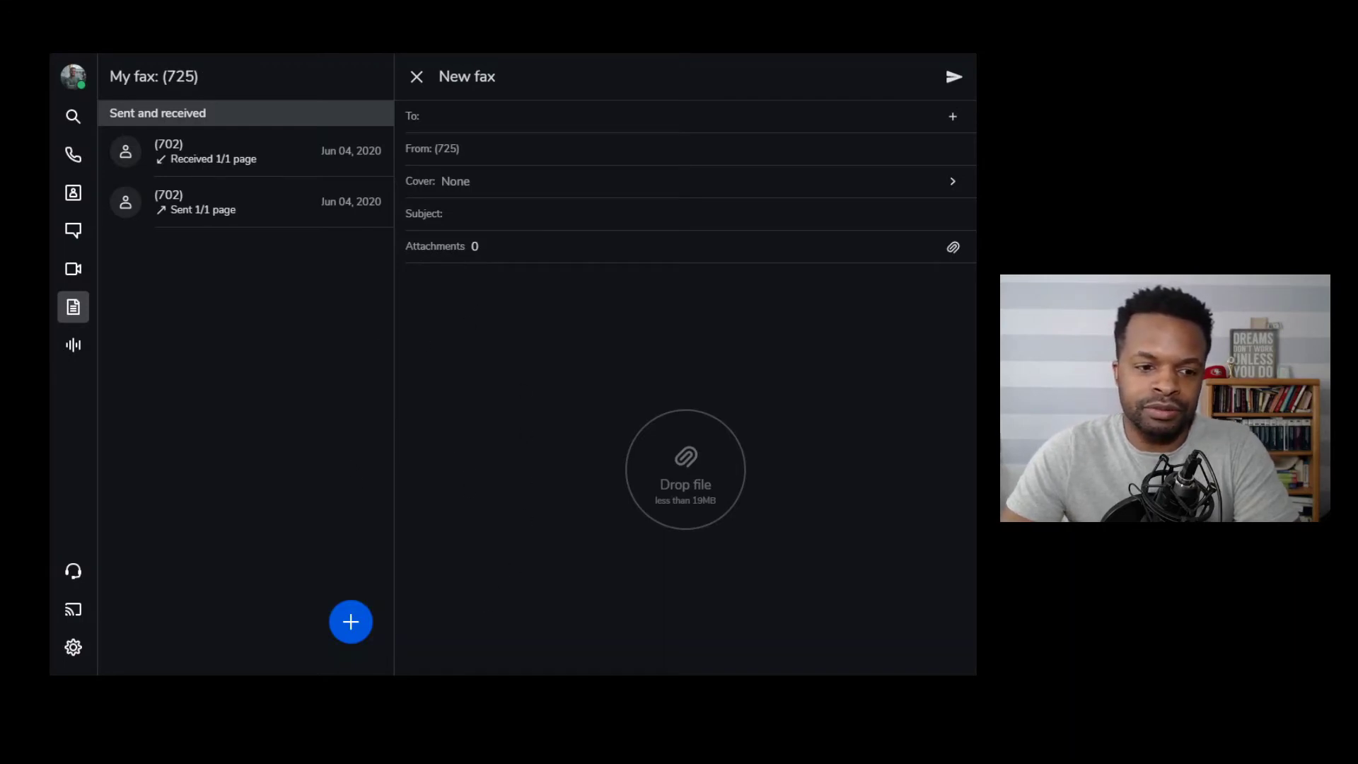
View the call recordings and check the deskphone option among the calling devices, keeping Computer selected.
left_click(78, 356)
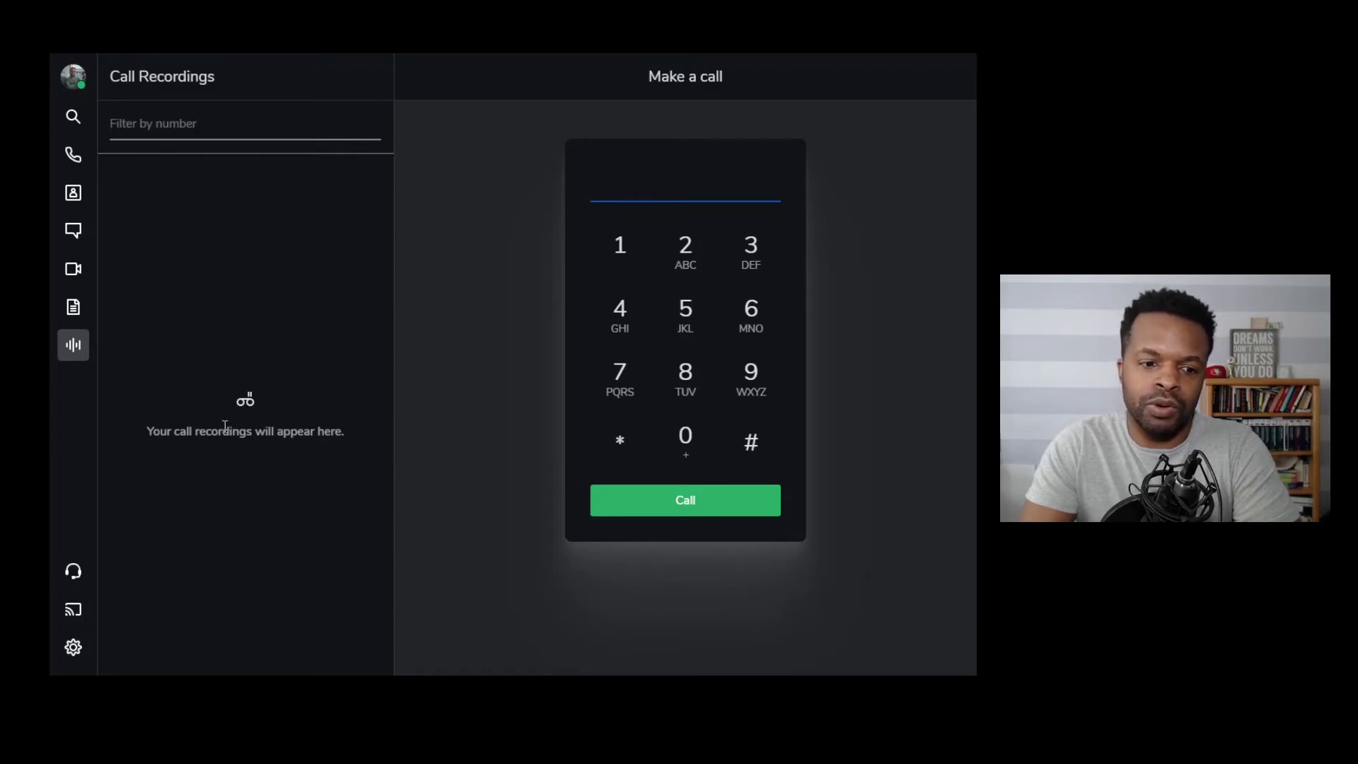
left_click(75, 573)
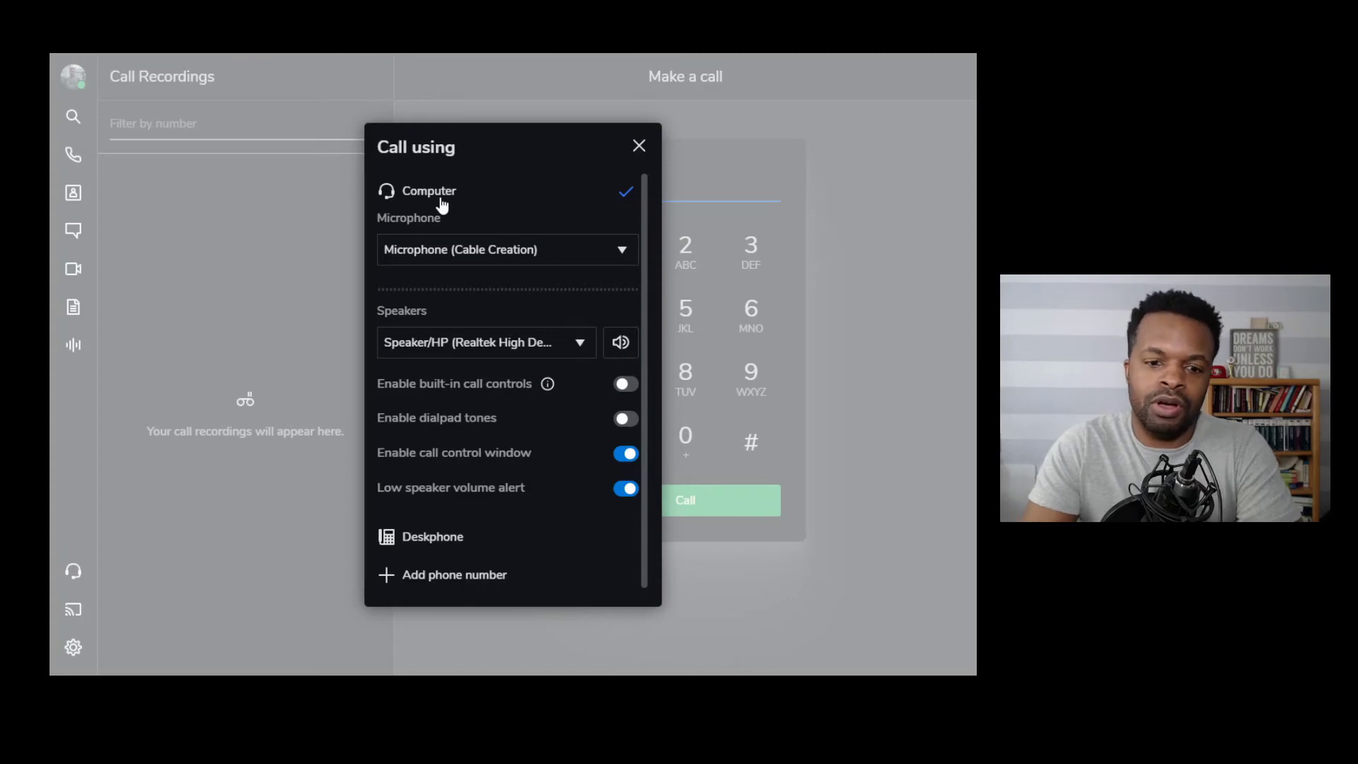
left_click(456, 541)
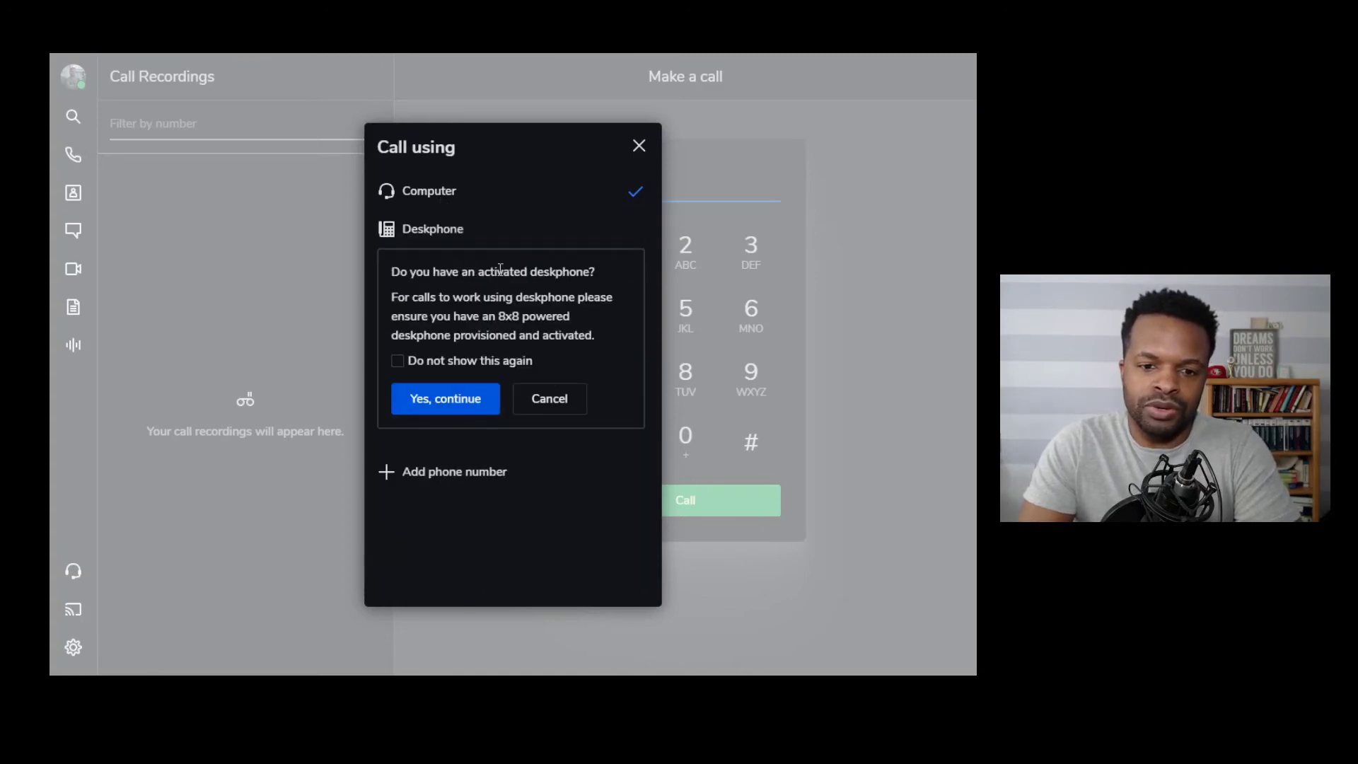
left_click(550, 399)
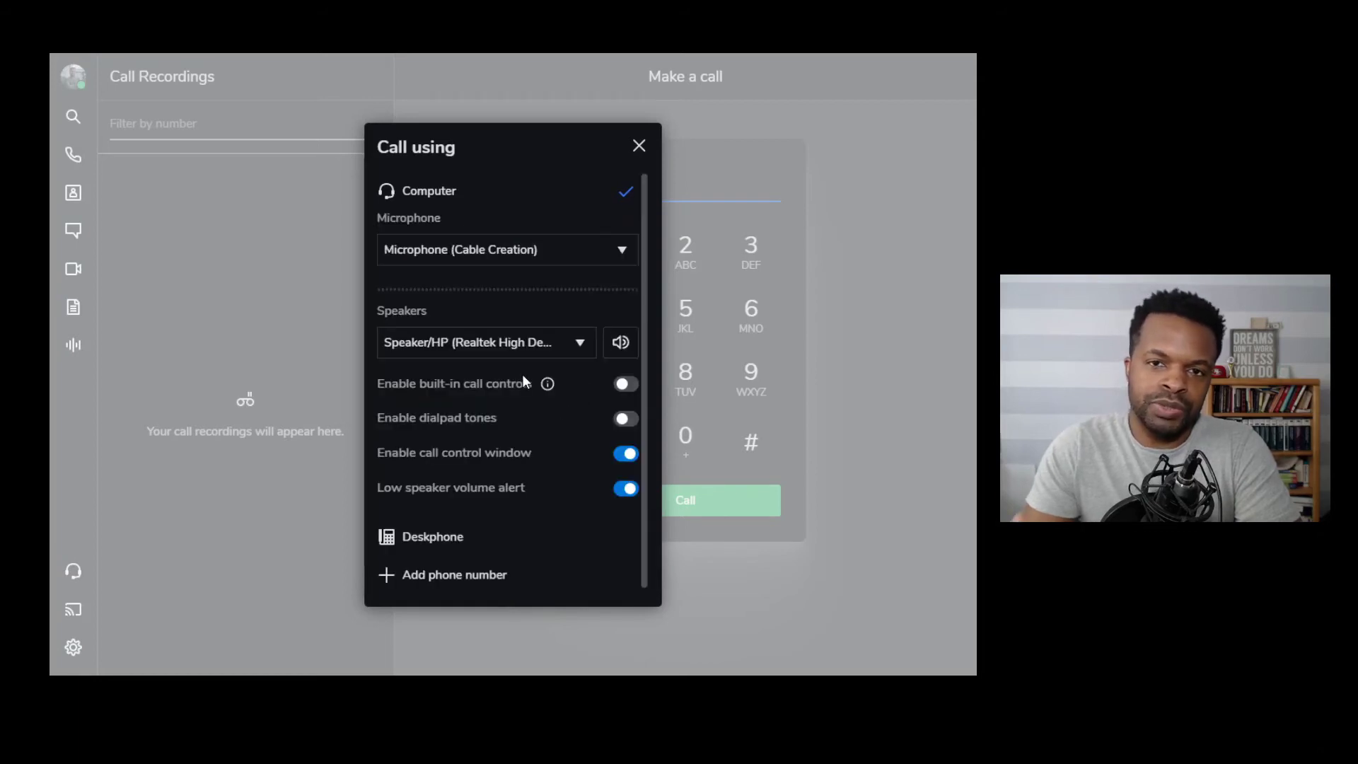
left_click(638, 148)
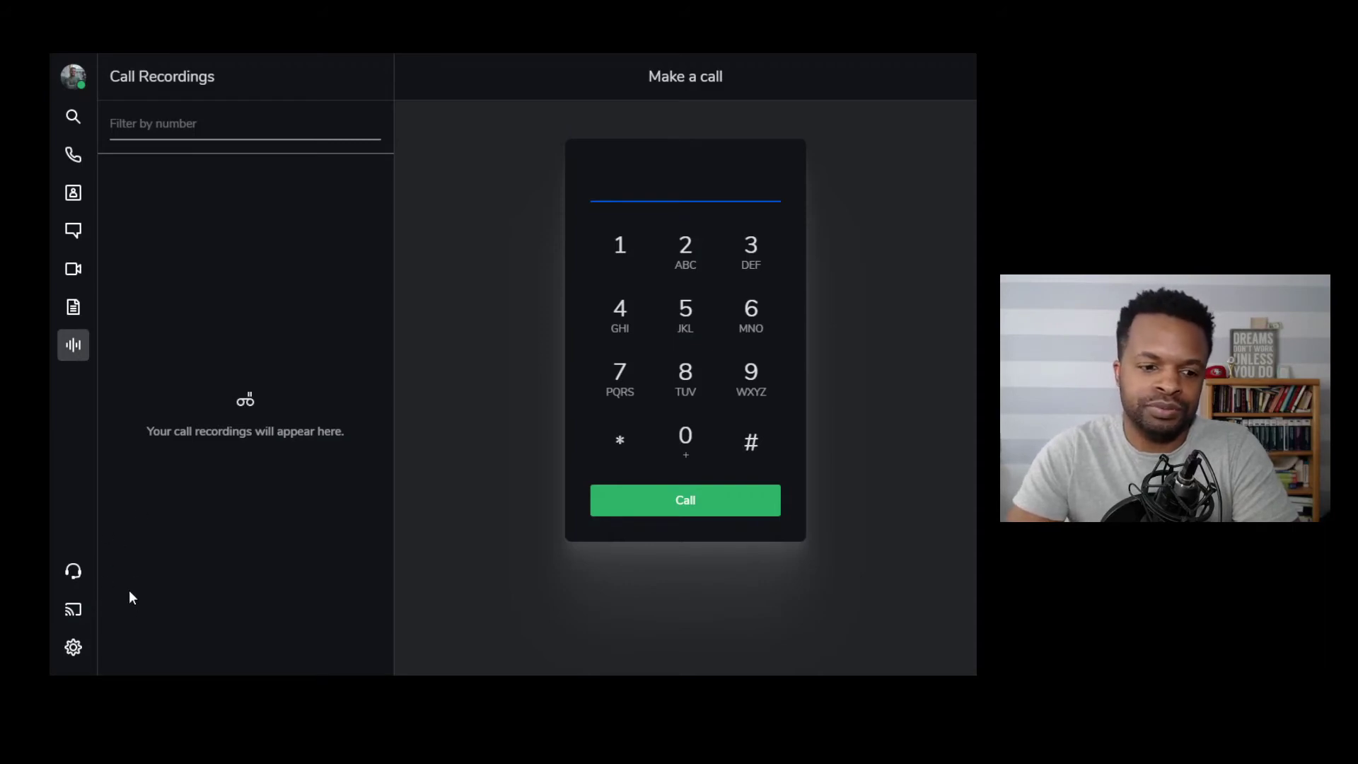
Try the Classic theme in the look and feel settings and set the theme back to Dark.
left_click(74, 648)
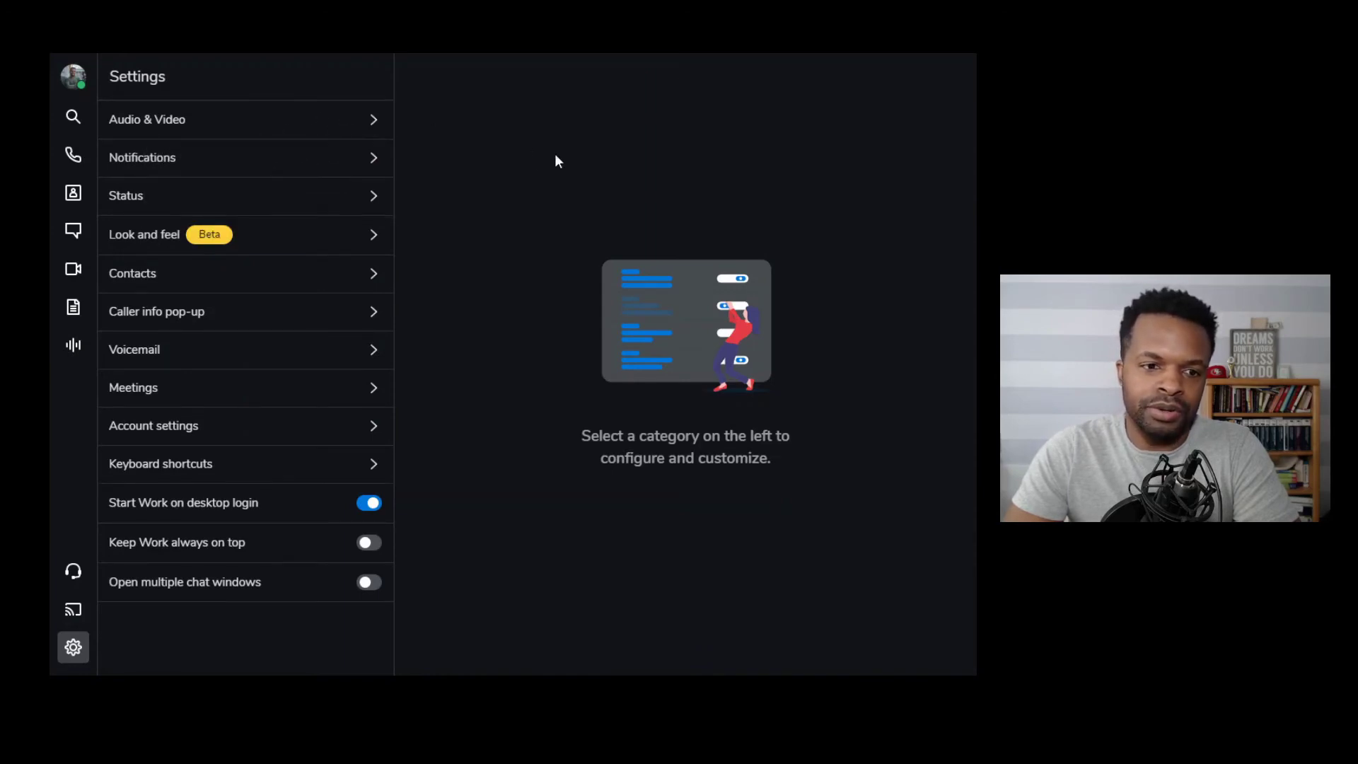
left_click(374, 244)
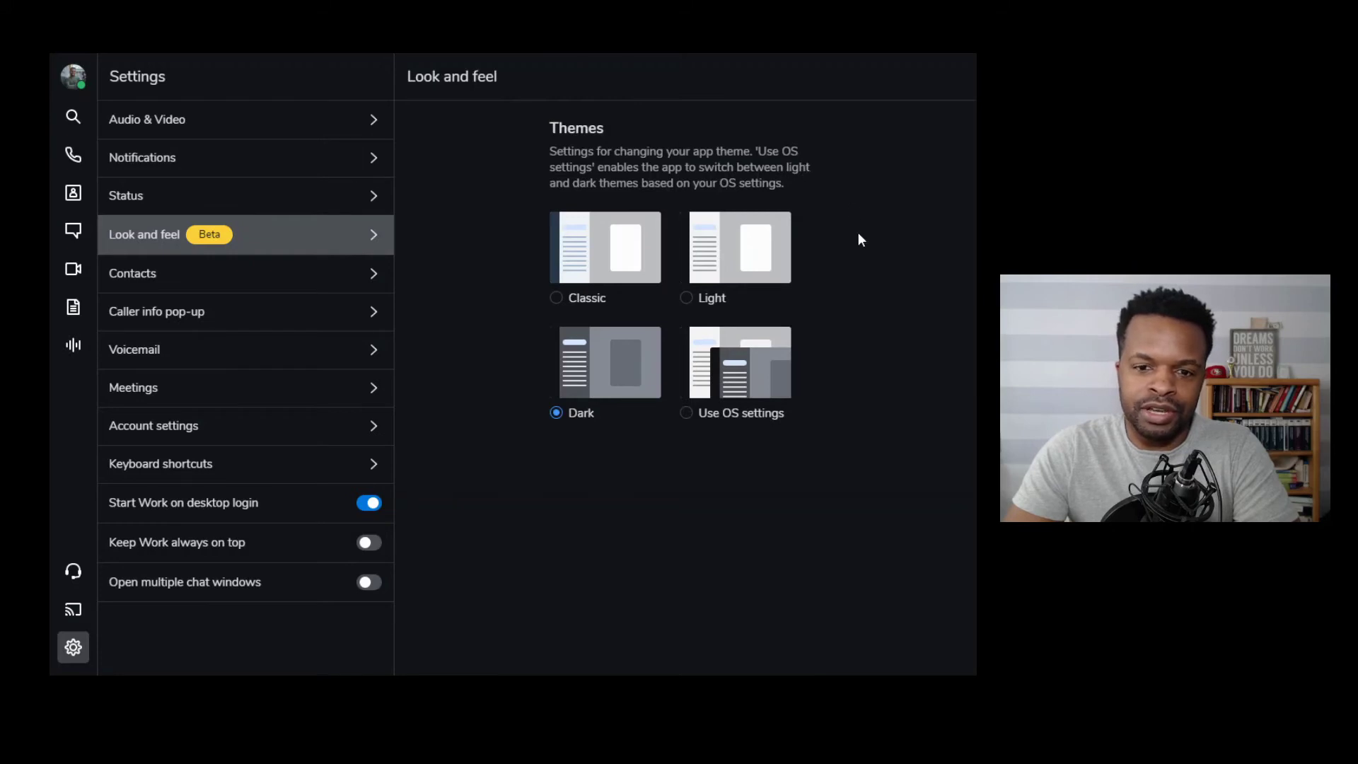
left_click(606, 280)
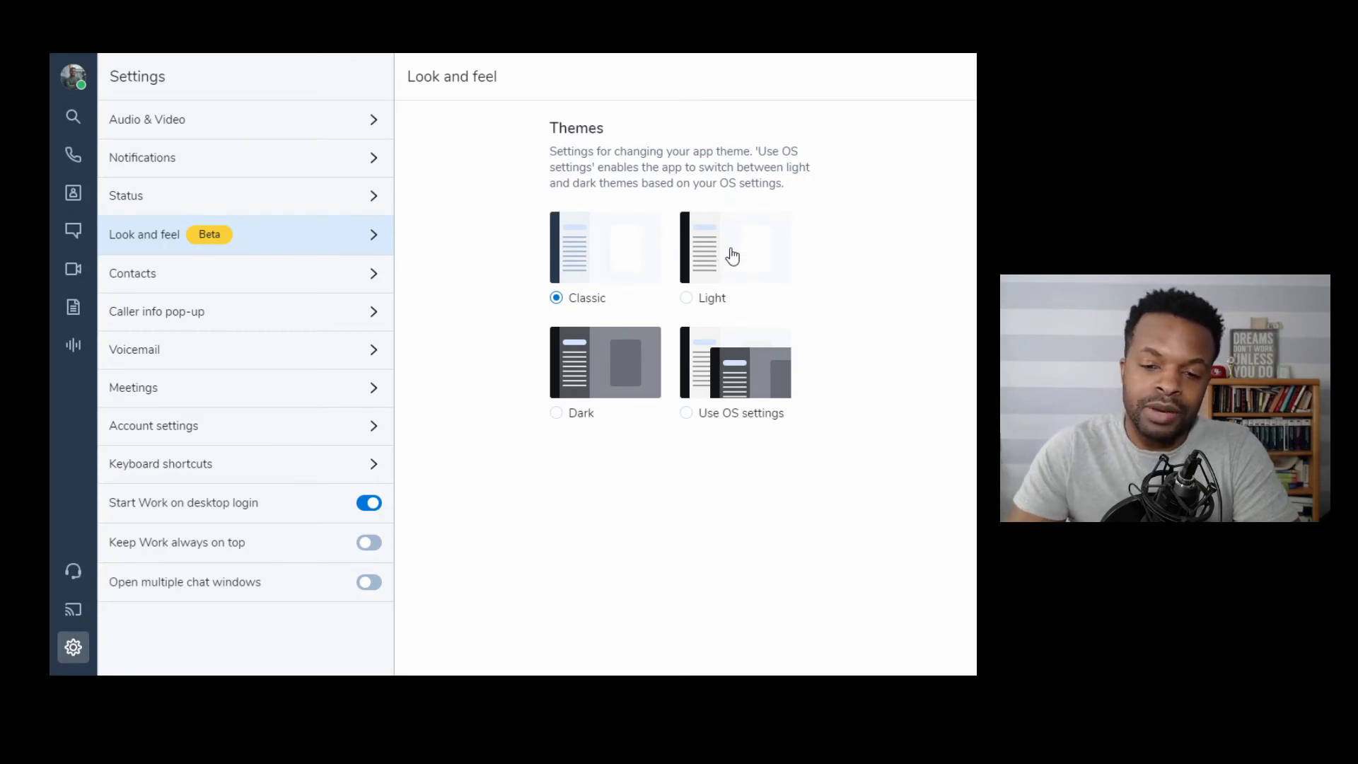
left_click(586, 391)
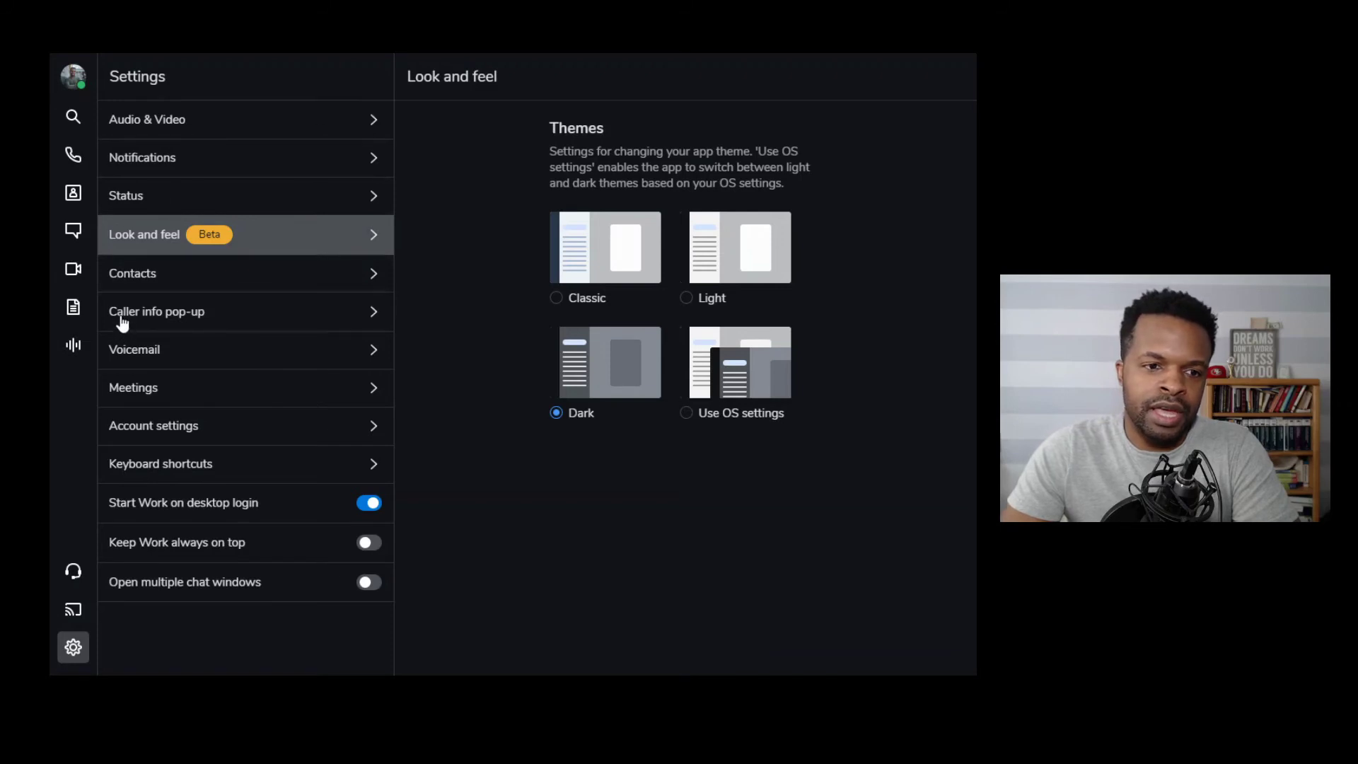
Open the profile's voicemail setup, enable Custom 0 Dial out and choose a colleague as the forwarding target.
left_click(74, 88)
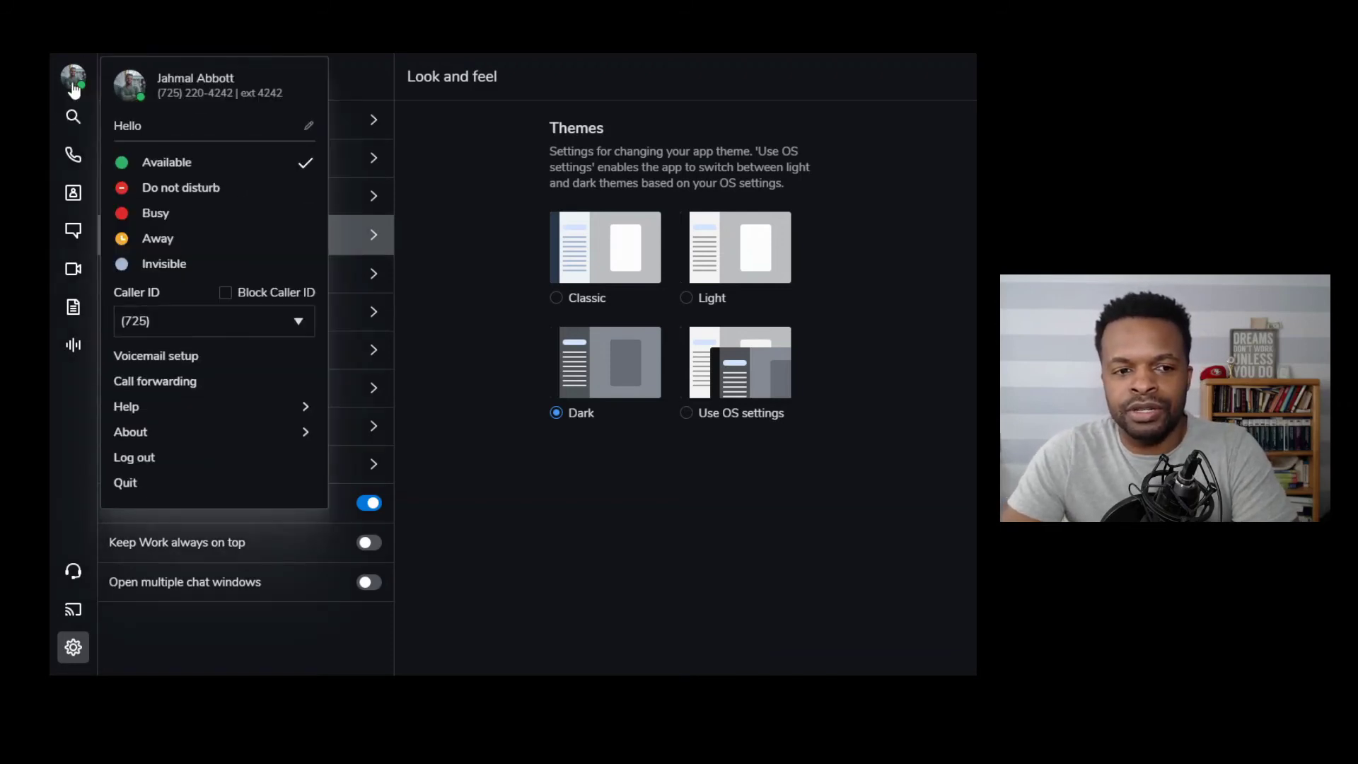
left_click(170, 358)
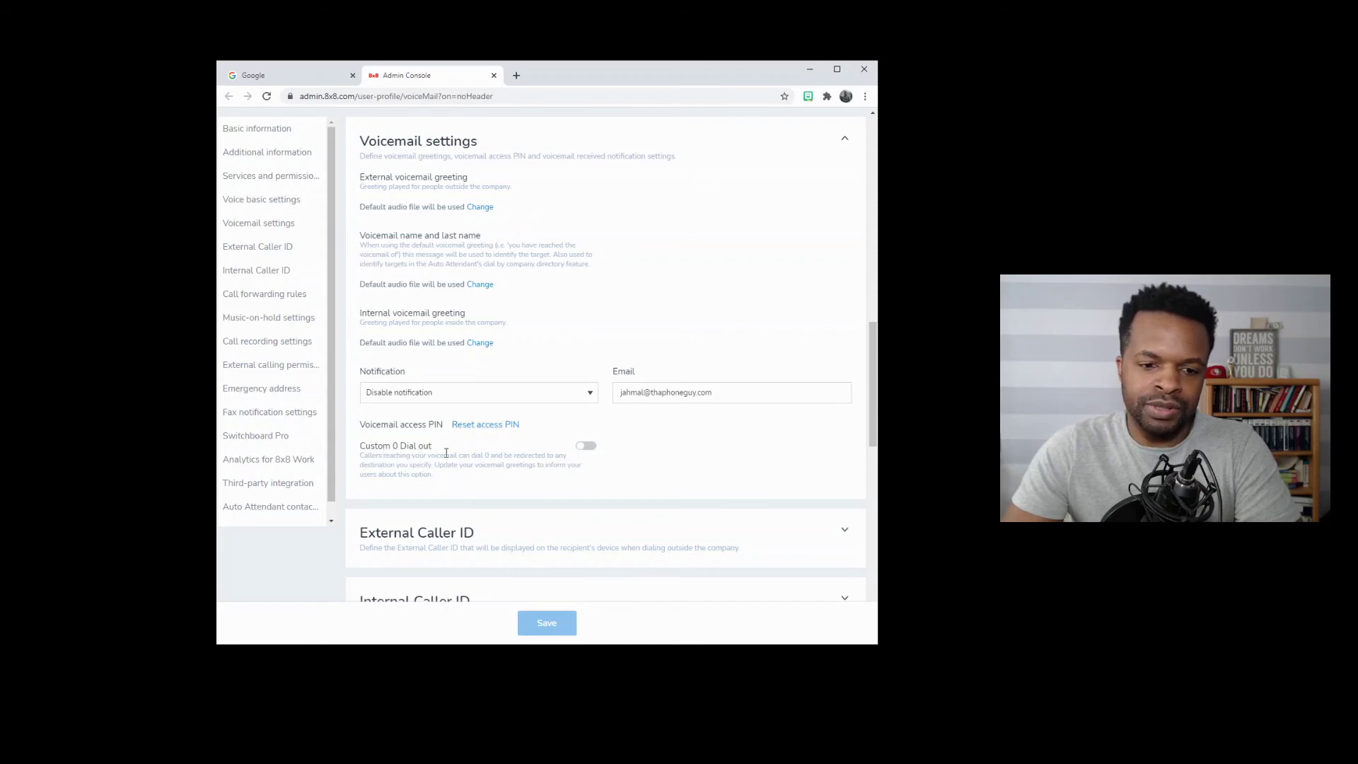
left_click(585, 447)
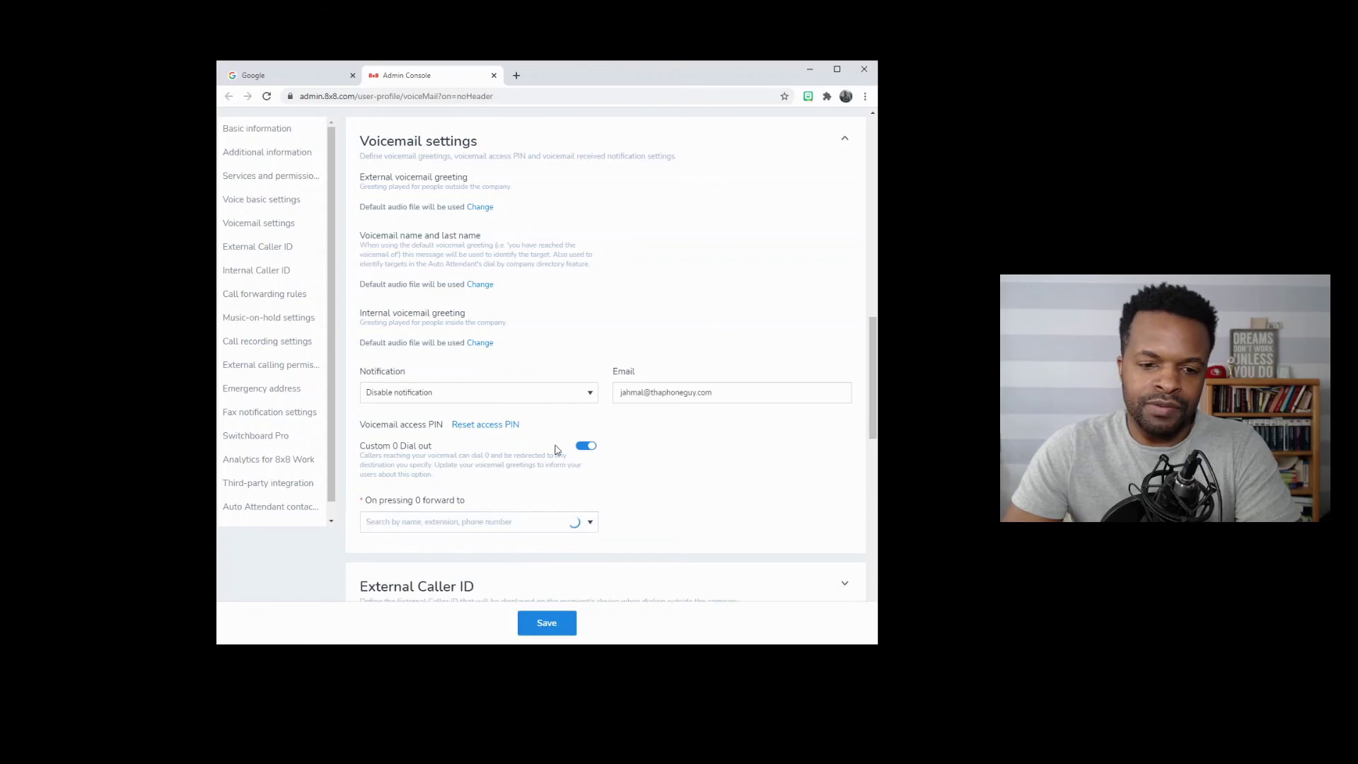
left_click(592, 523)
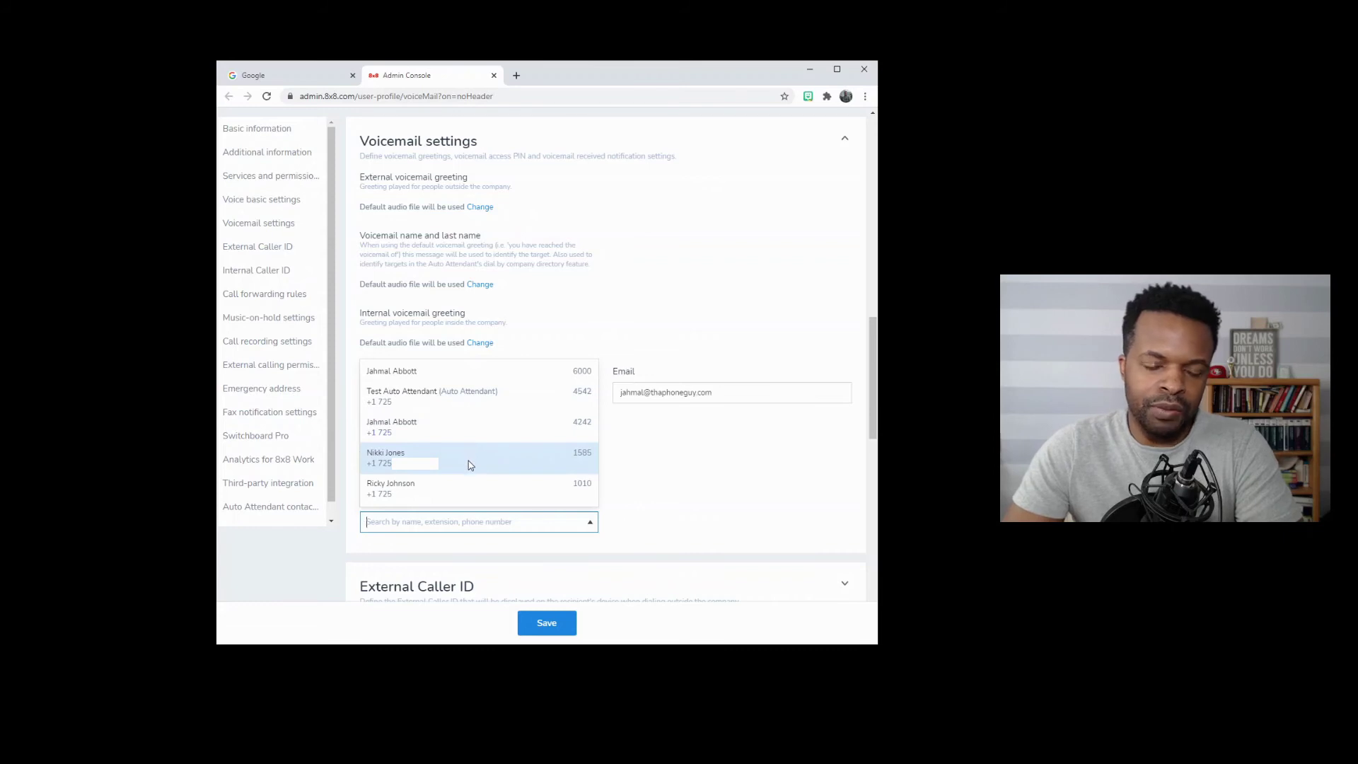
left_click(532, 467)
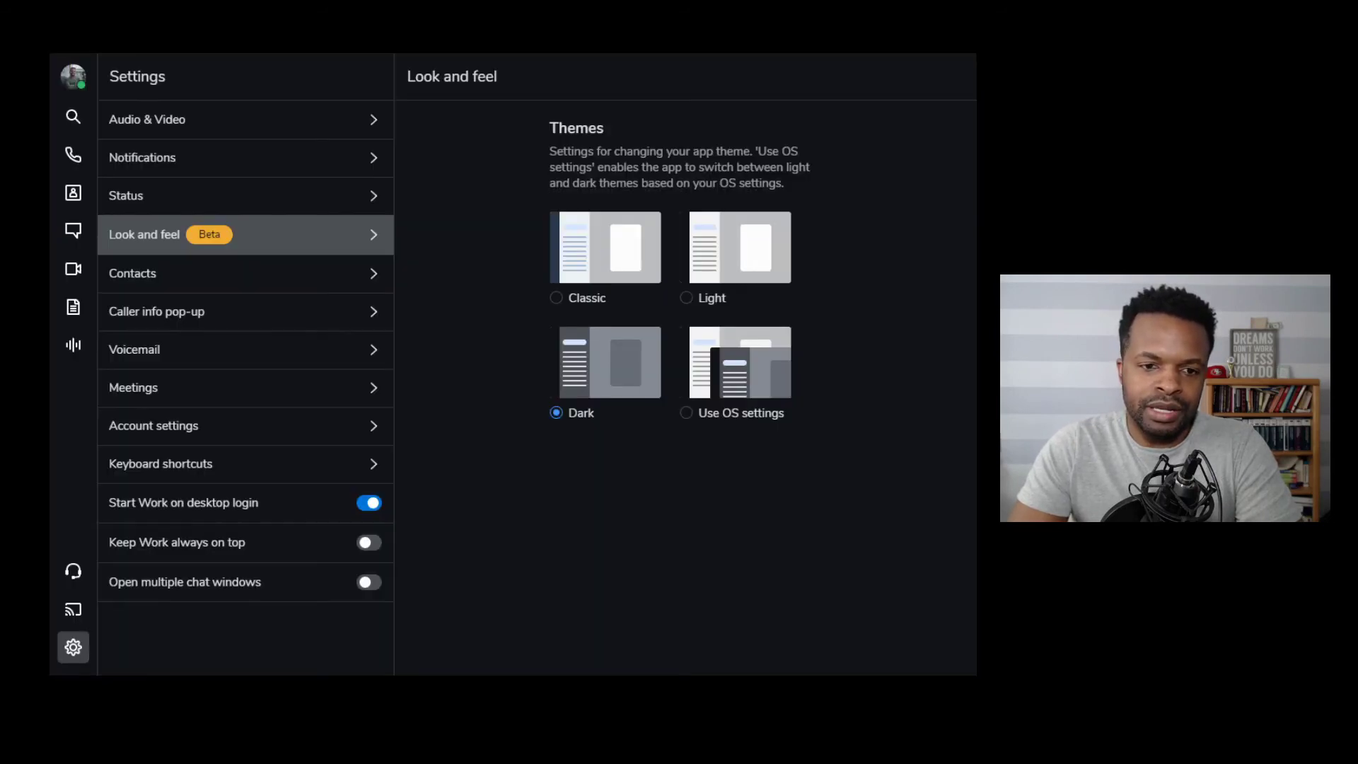
Open the profile's call forwarding rules and examine the Forward directly to option of the "When user is busy" rule without saving.
left_click(80, 89)
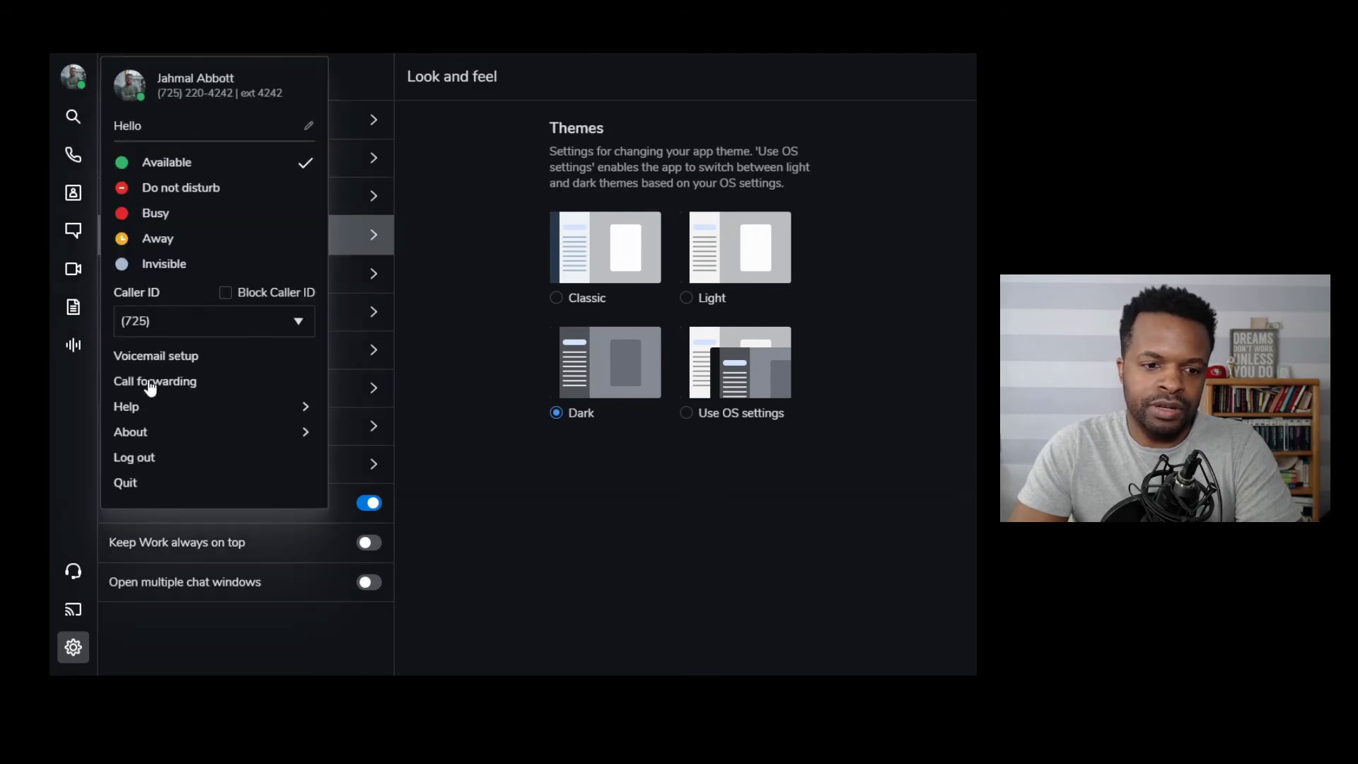
key("Escape")
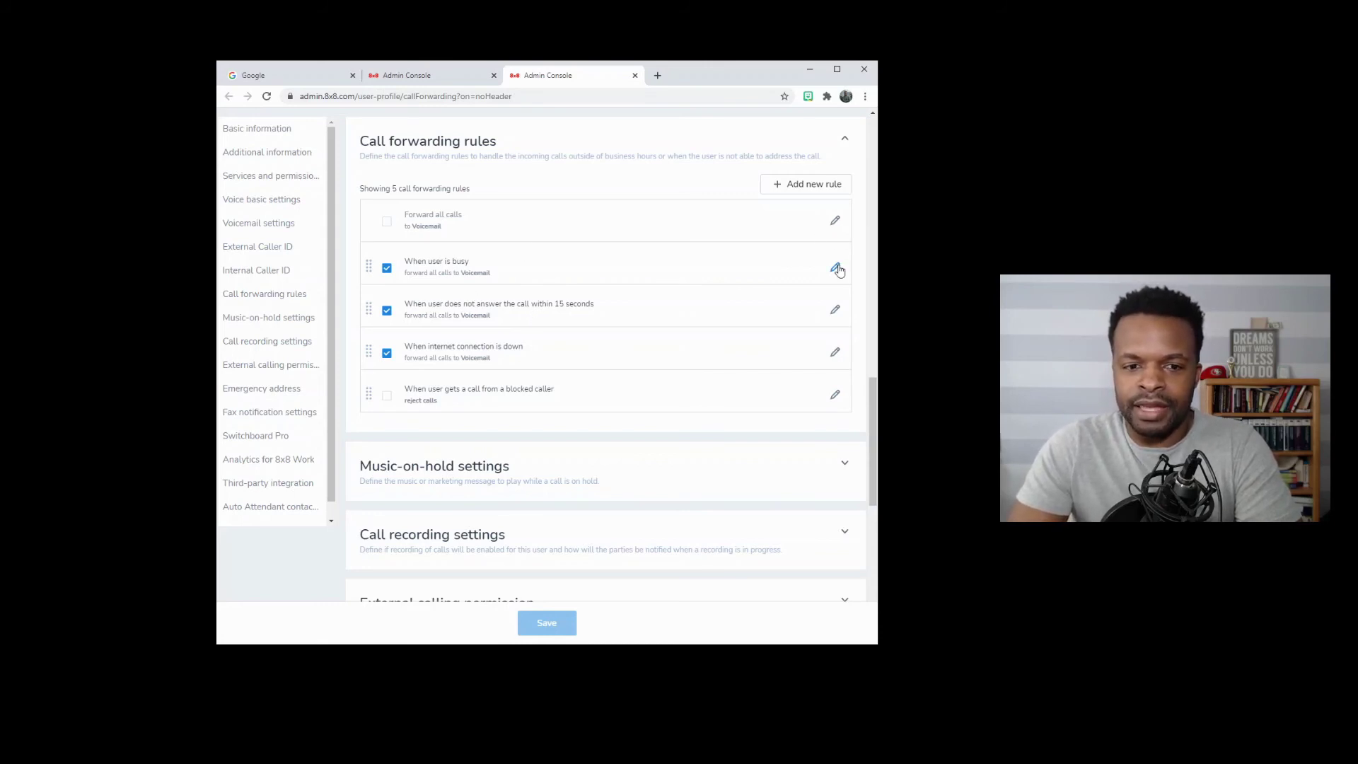
left_click(835, 267)
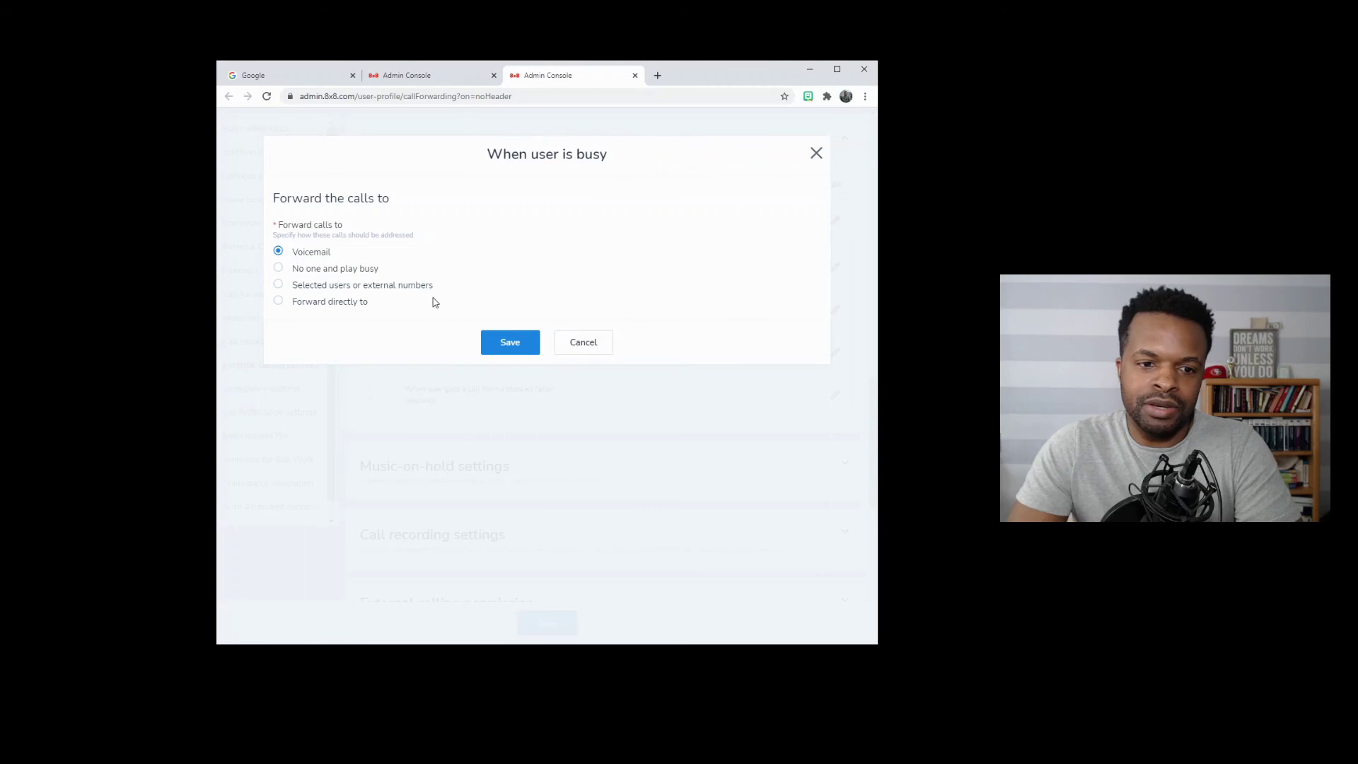
left_click(278, 301)
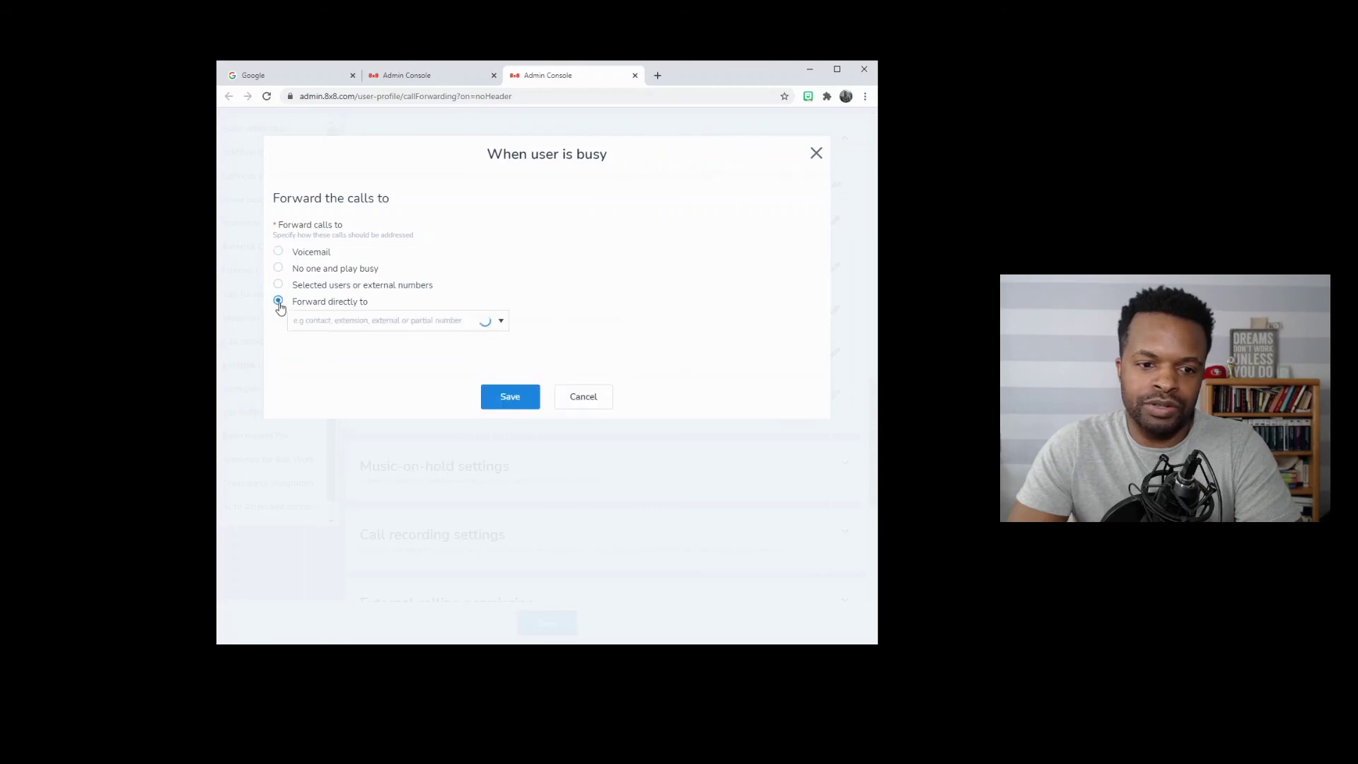
left_click(486, 327)
left_click(573, 316)
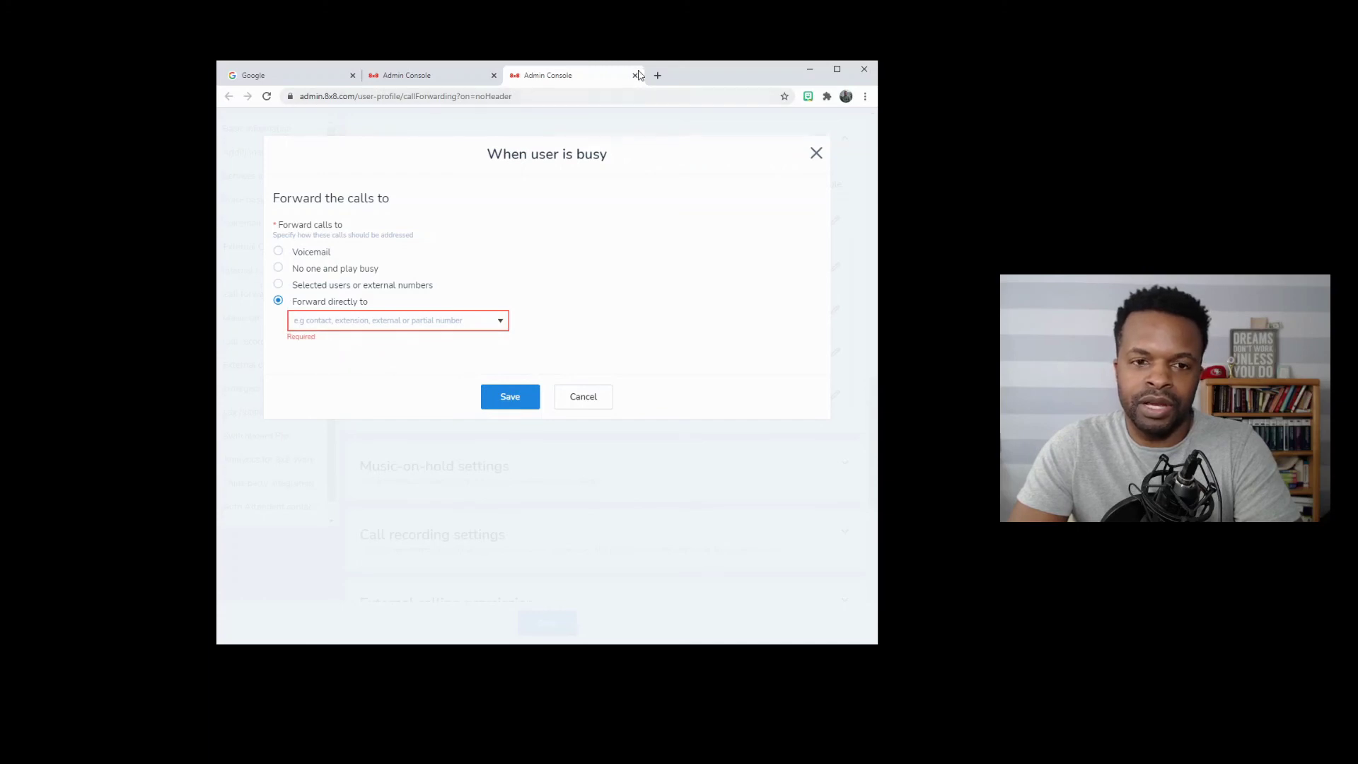
left_click(598, 396)
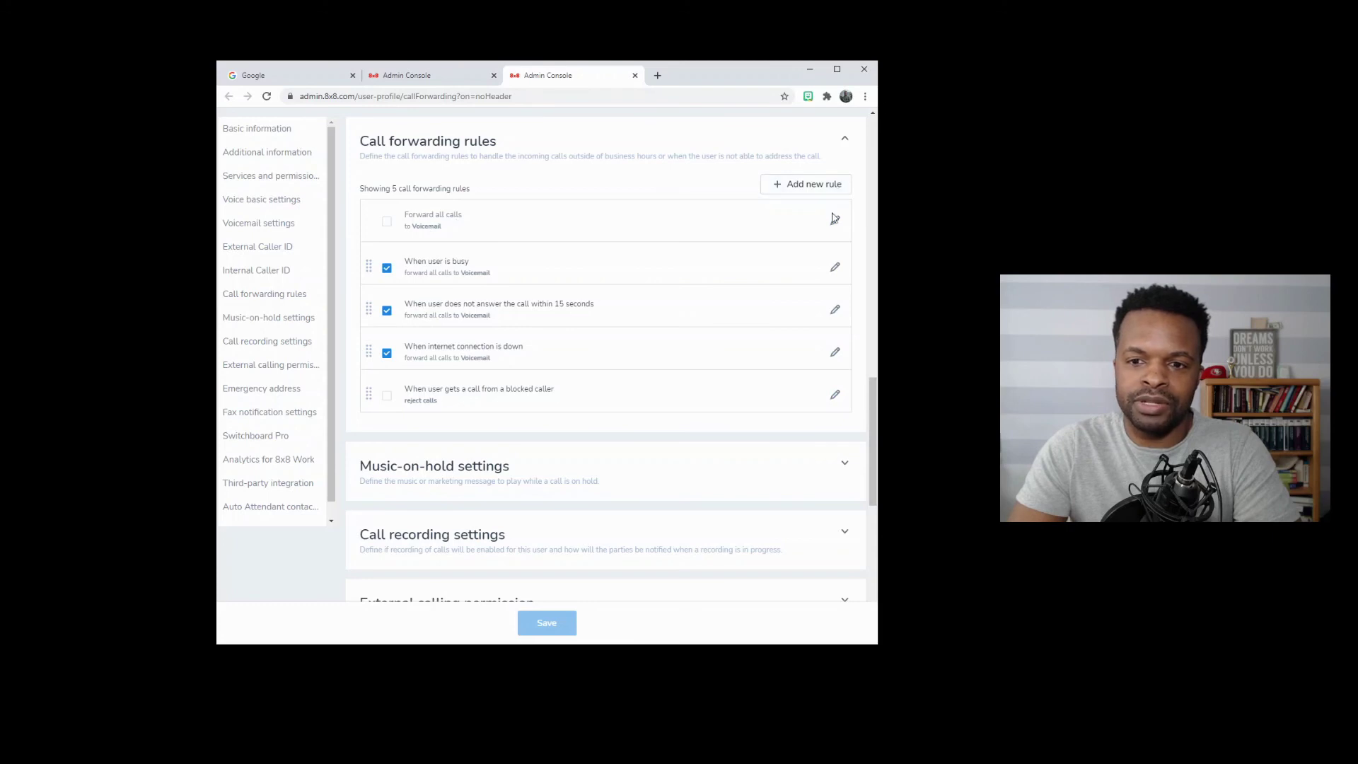
Examine the Selected user or service targets of the "Forward all calls" rule and cancel without saving.
left_click(836, 222)
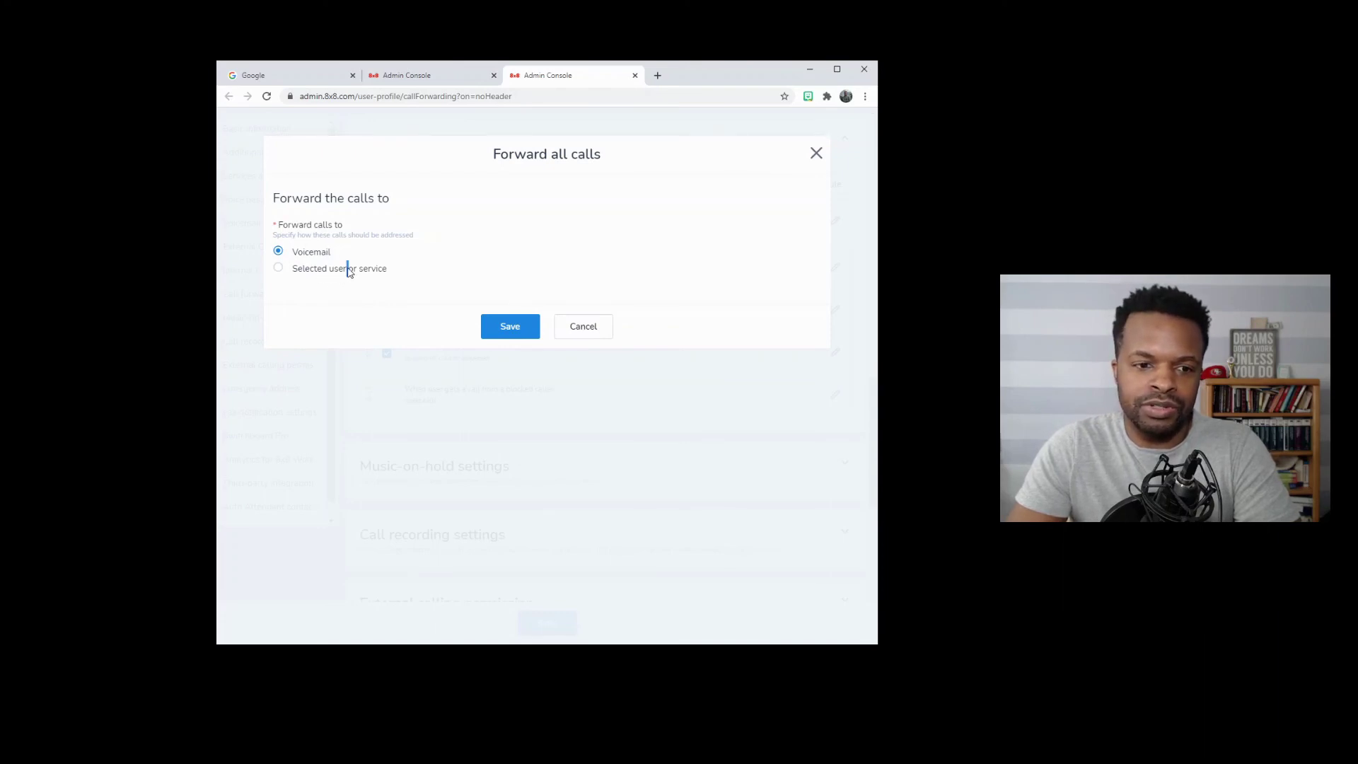
left_click(278, 268)
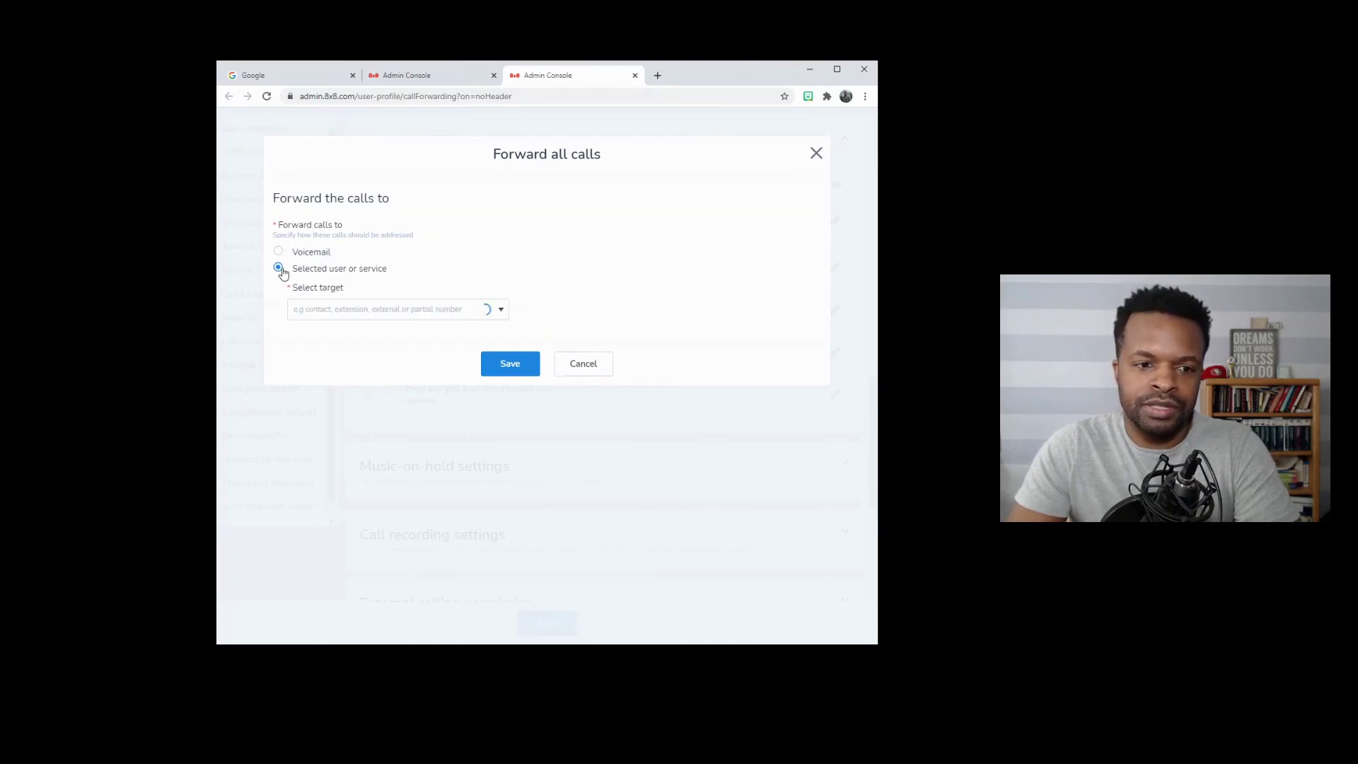
left_click(480, 313)
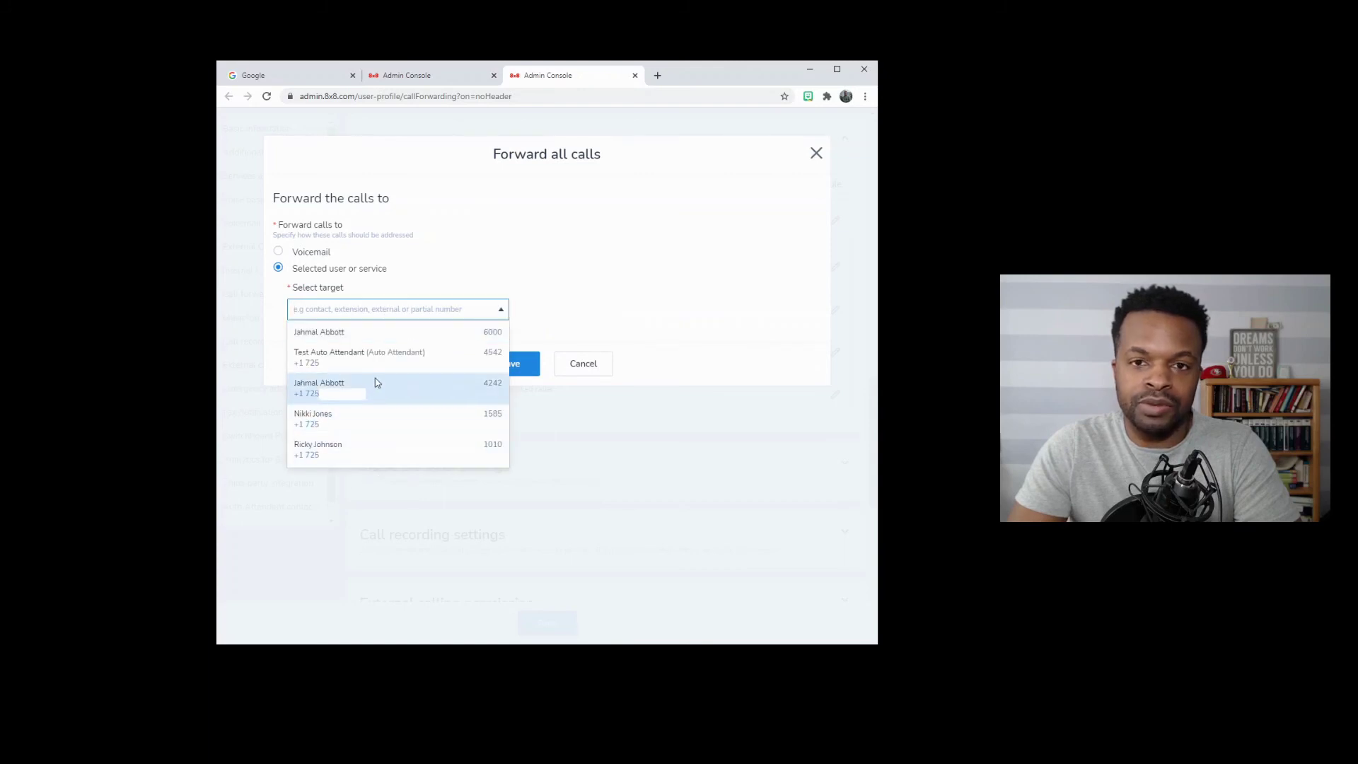
left_click(584, 361)
left_click(583, 363)
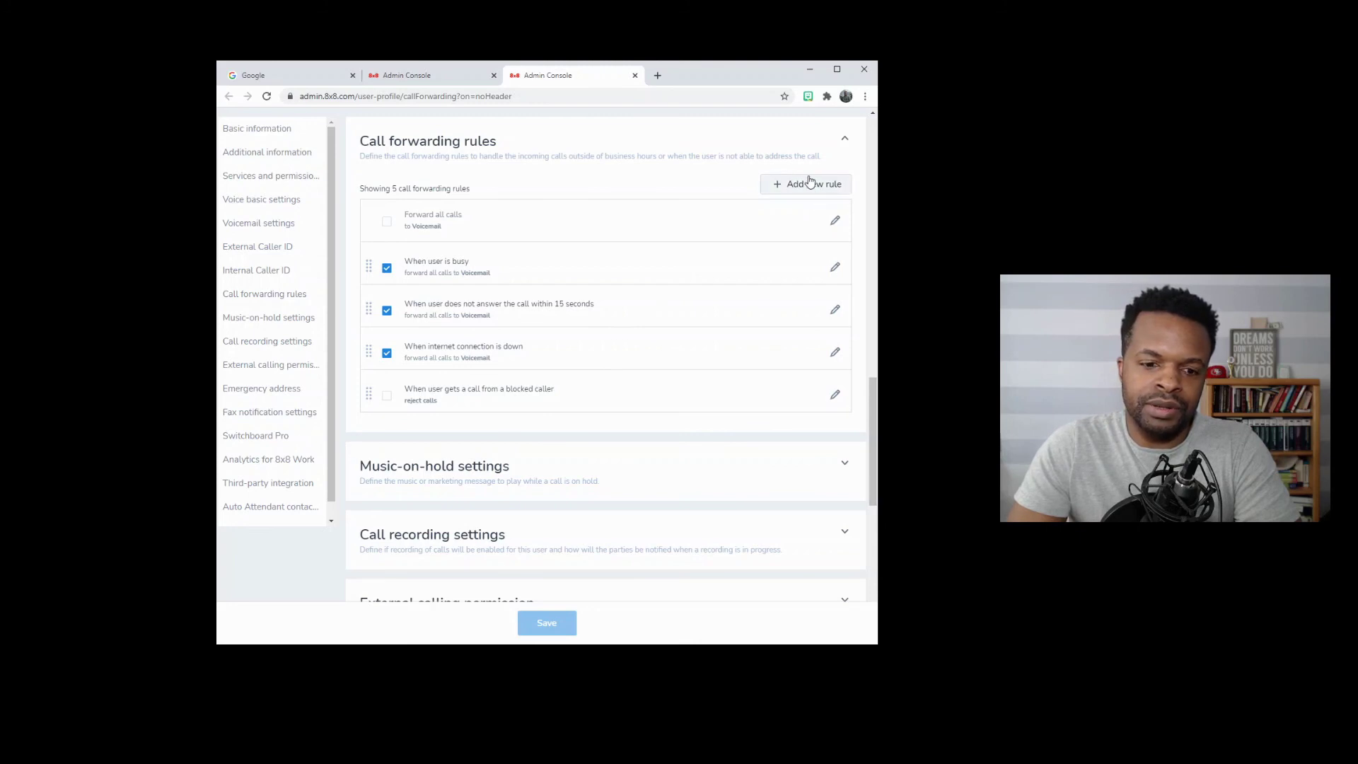
Start a new call forwarding rule and examine the Selected callers and Anonymous callers options, then set the callers back to Anyone.
left_click(809, 190)
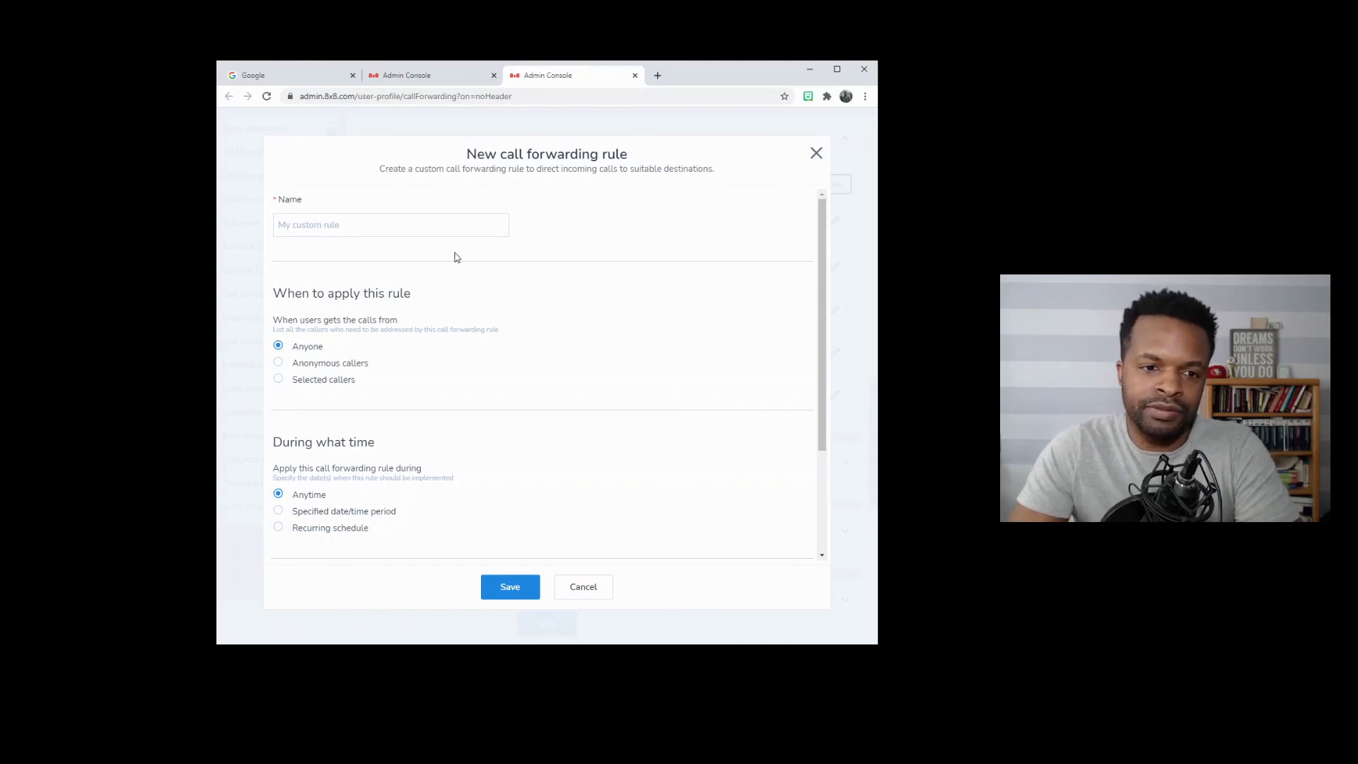
left_click(279, 236)
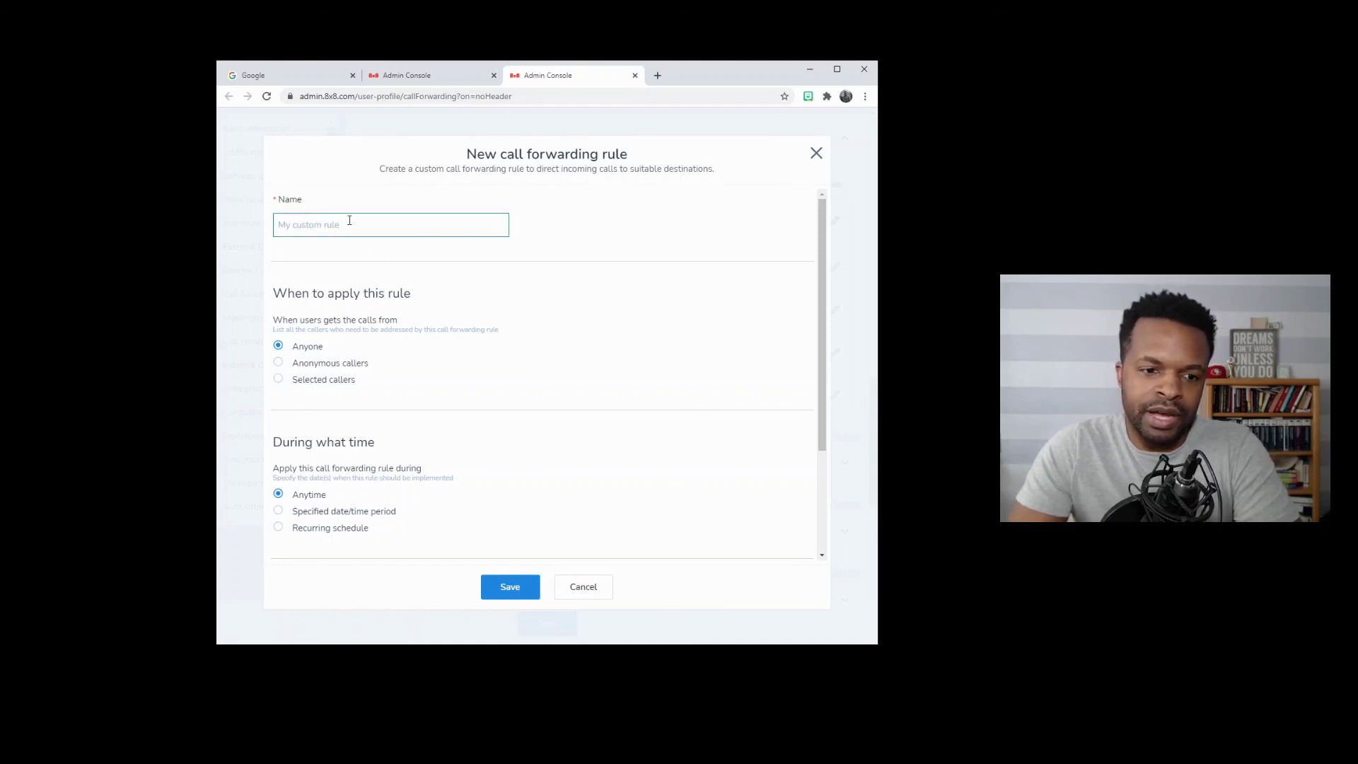
scroll(370, 321, "down", 1)
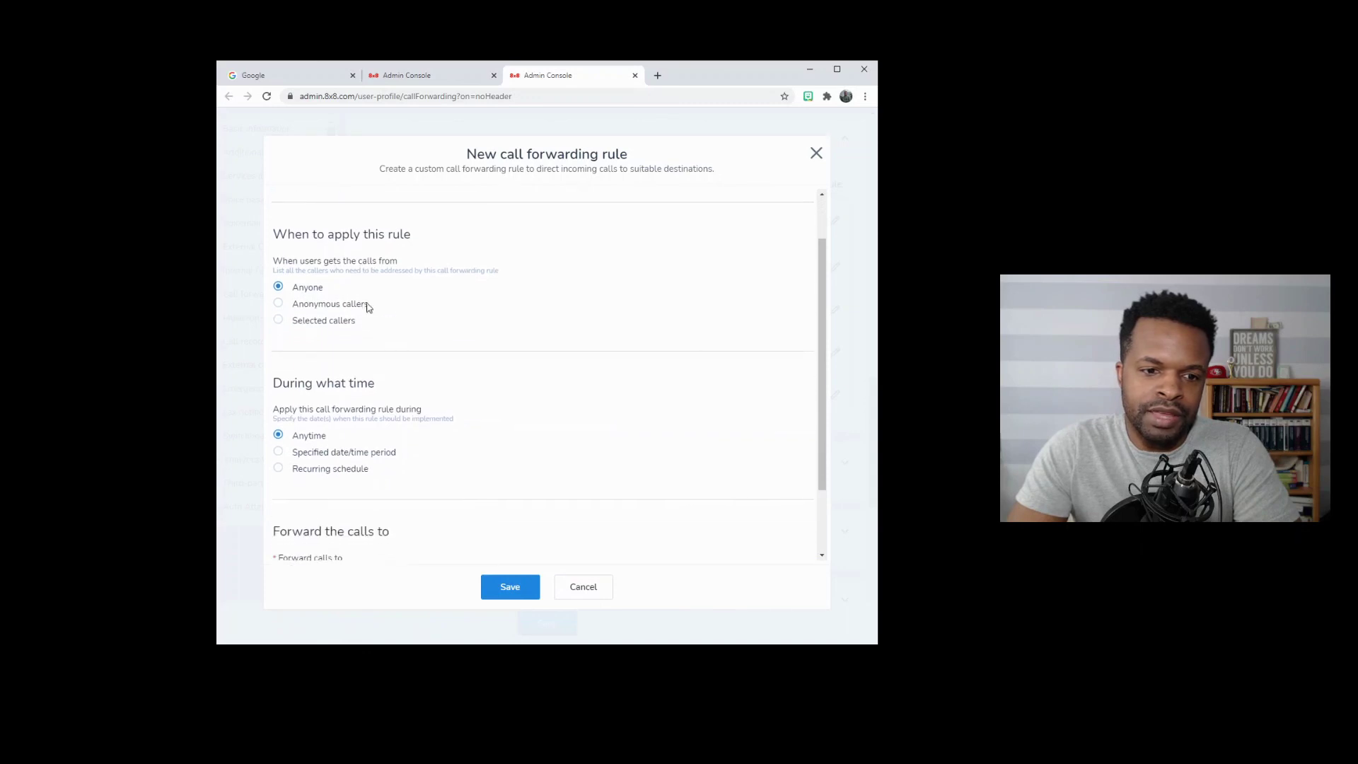
left_click(328, 323)
left_click(333, 305)
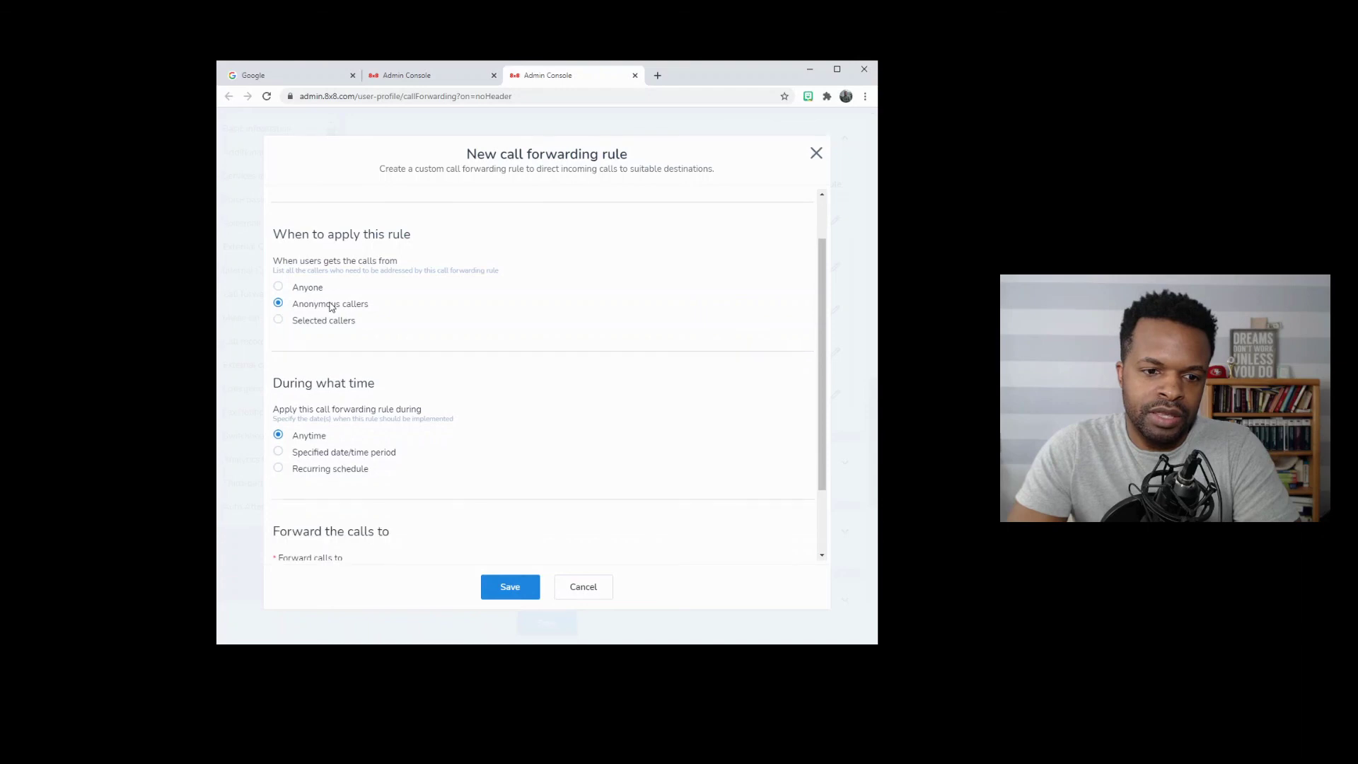
left_click(303, 290)
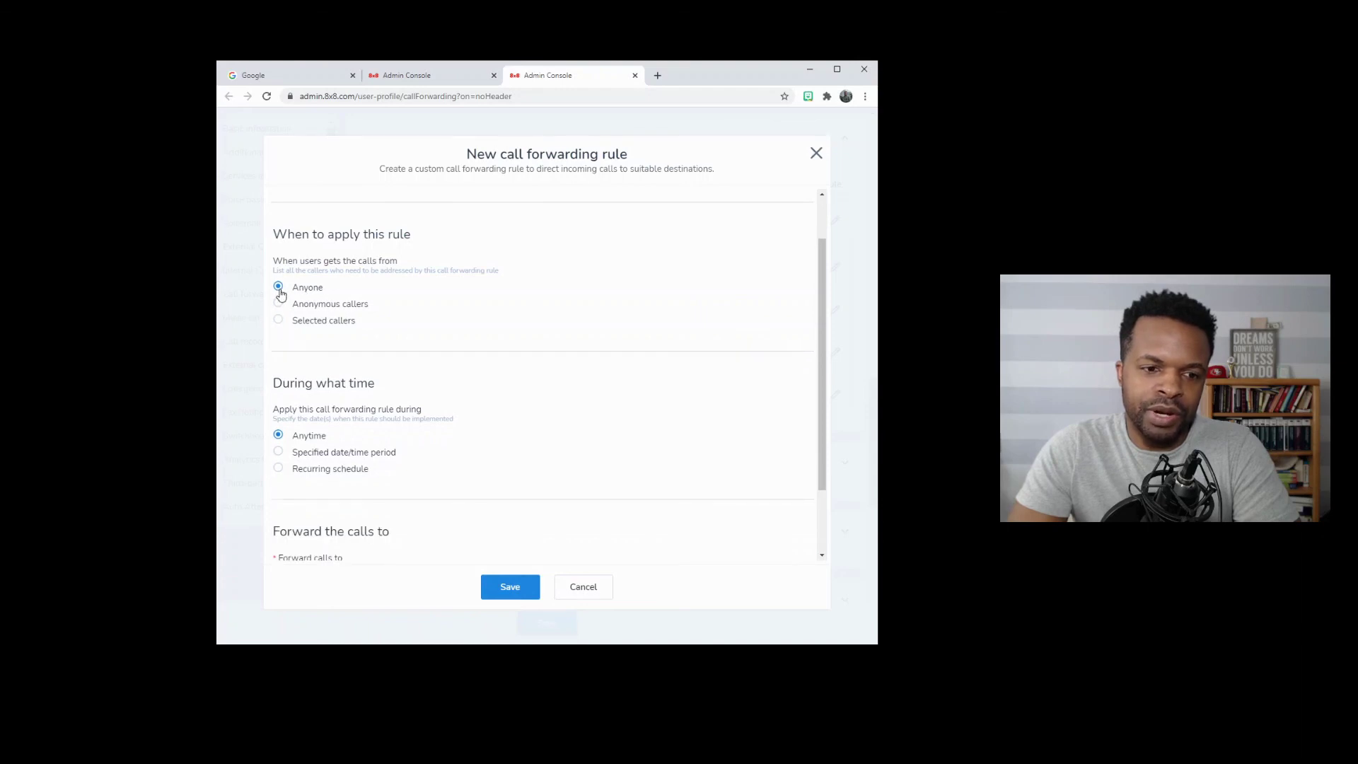
Examine the new rule's Specified date/time period and Recurring schedule options and its forwarding targets, and cancel without saving.
scroll(314, 348, "down", 2)
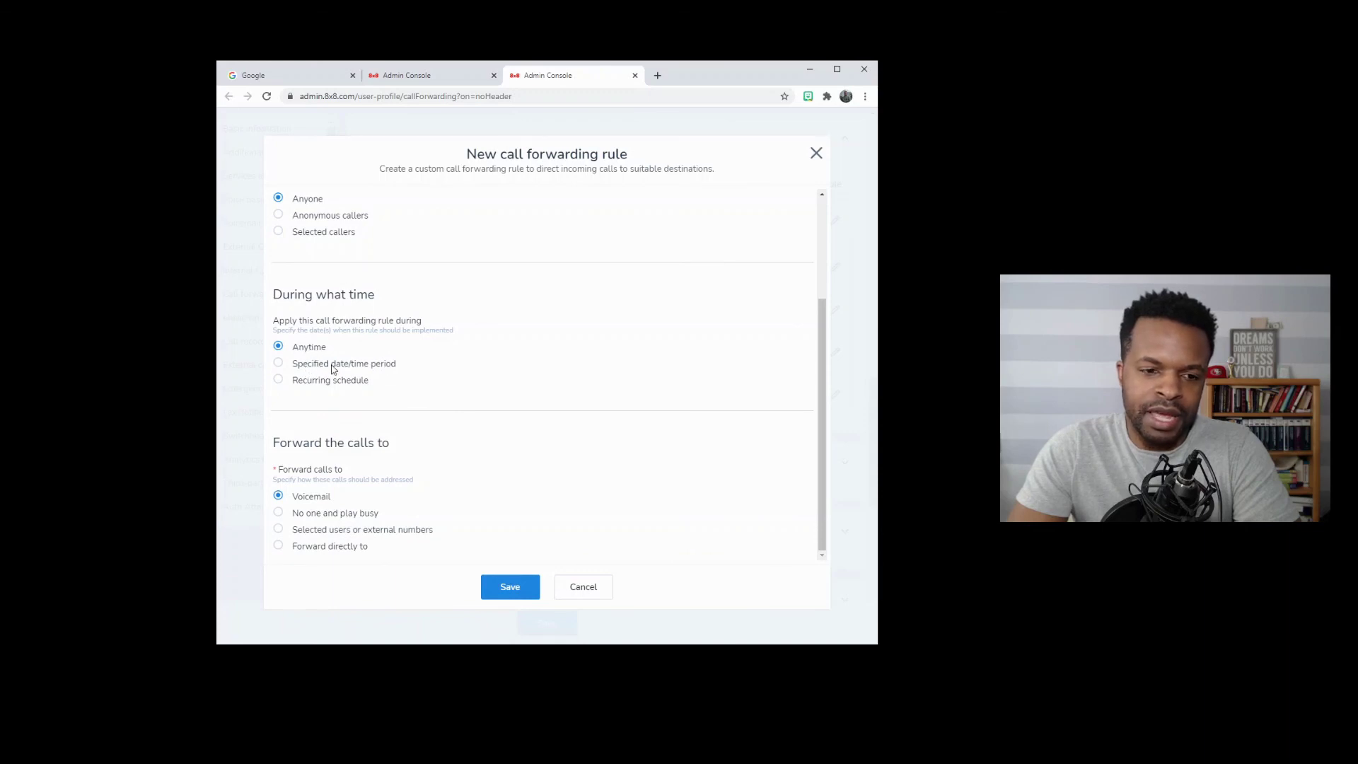
left_click(315, 366)
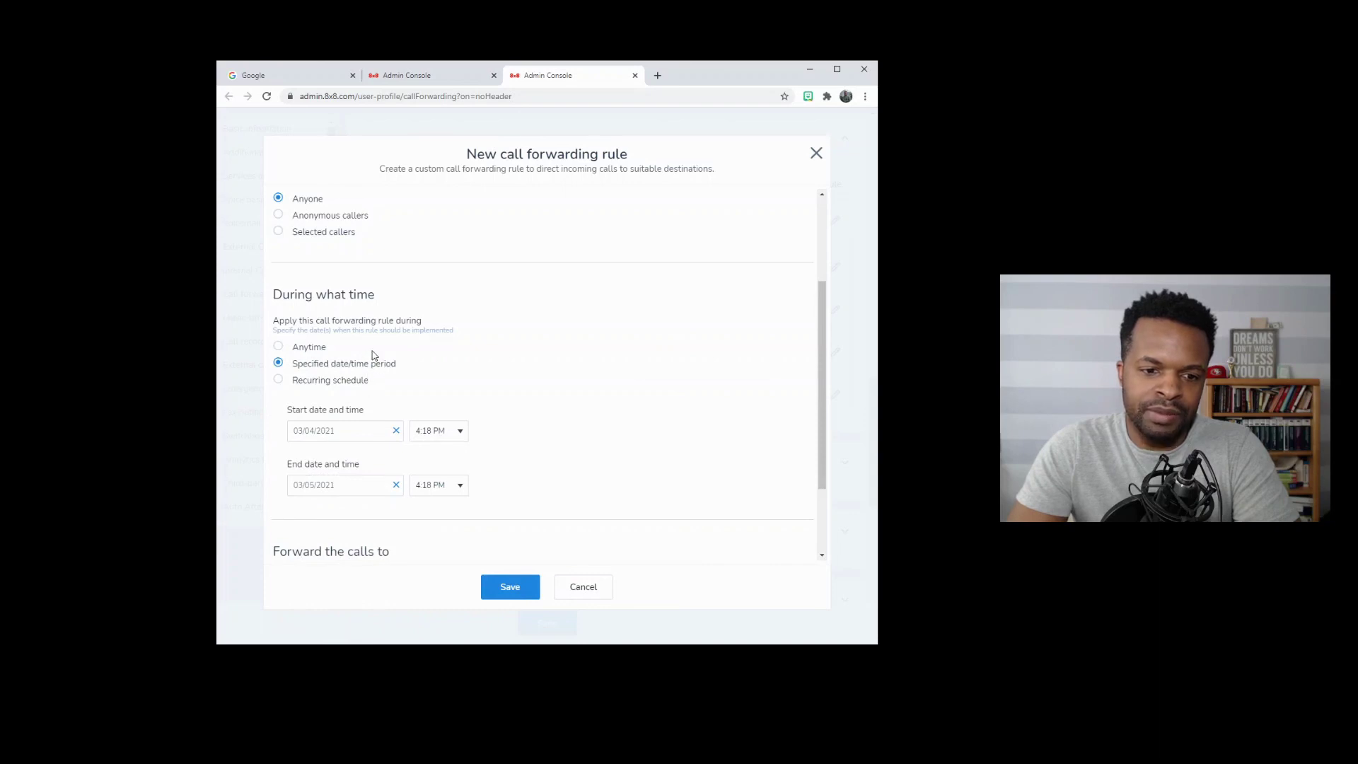
left_click(290, 381)
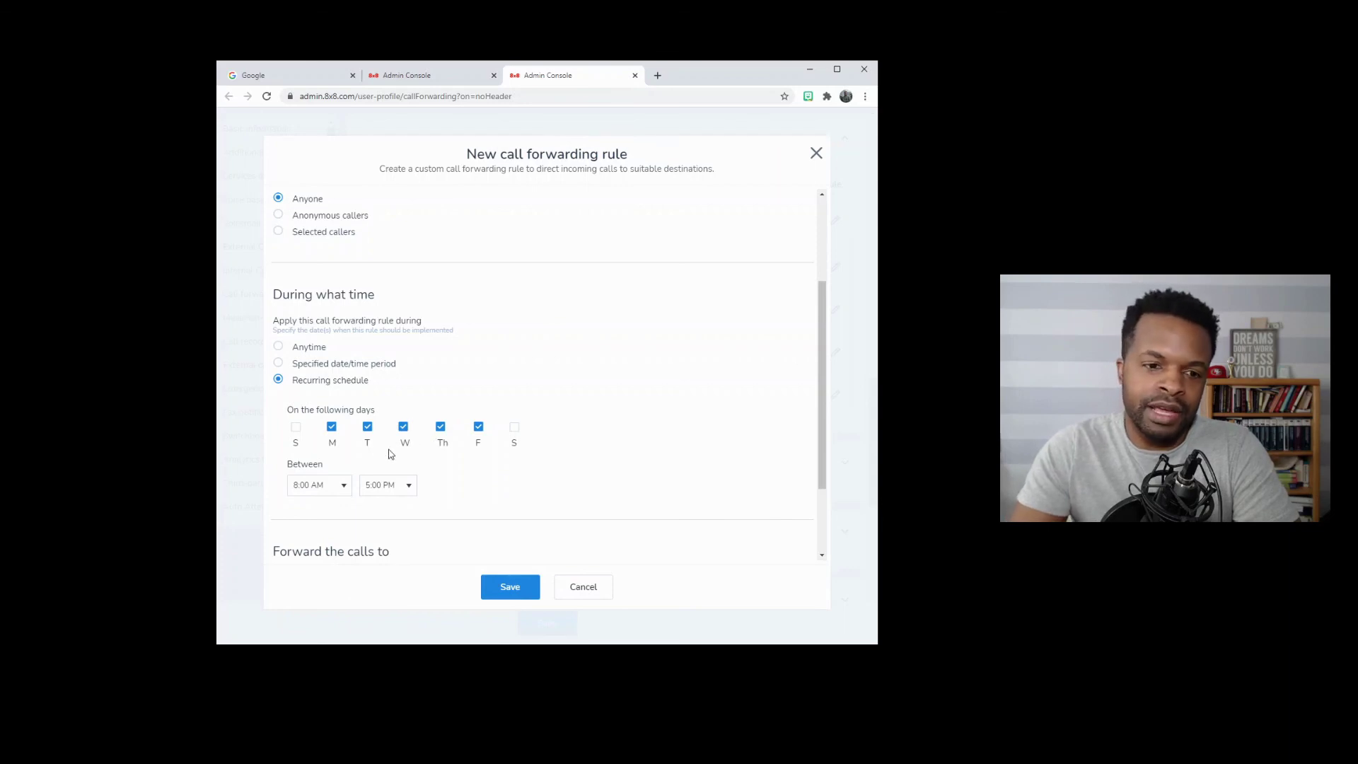
scroll(525, 513, "down", 3)
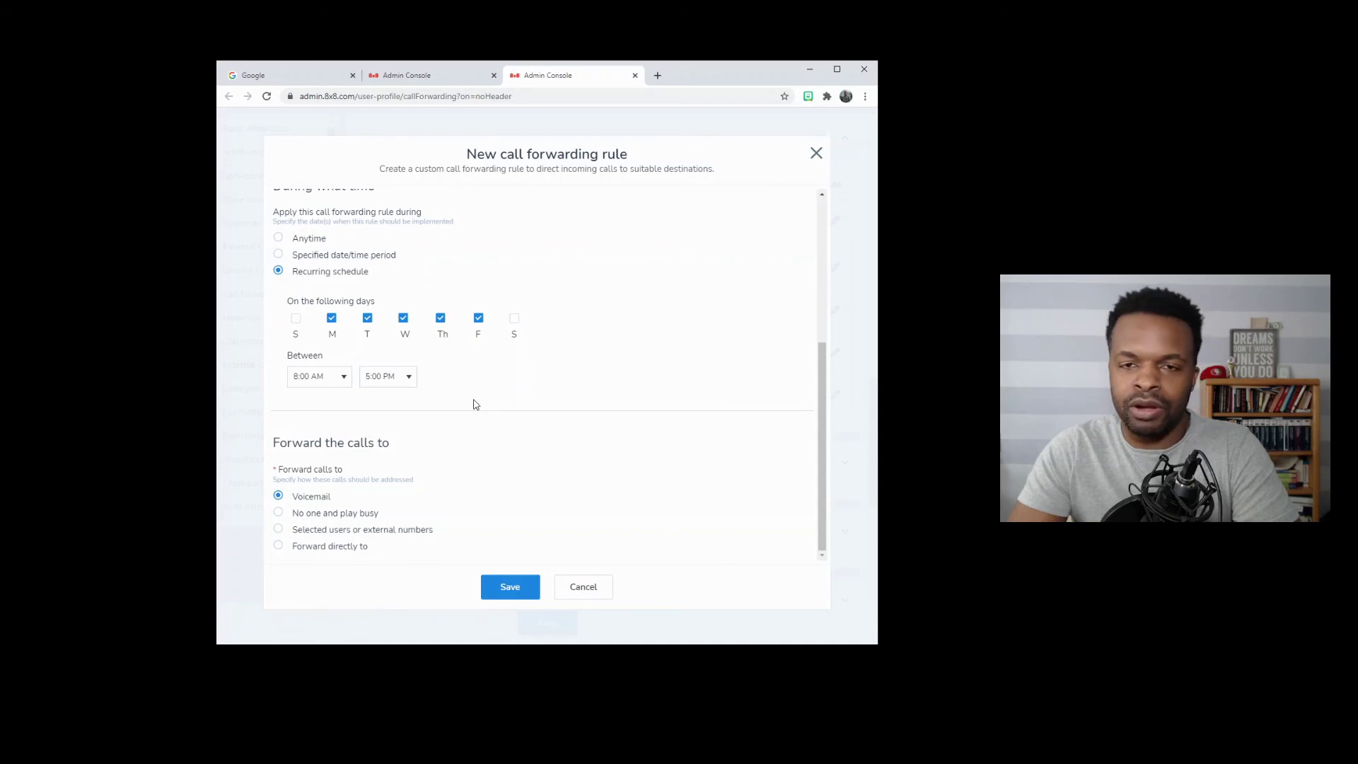
left_click(593, 586)
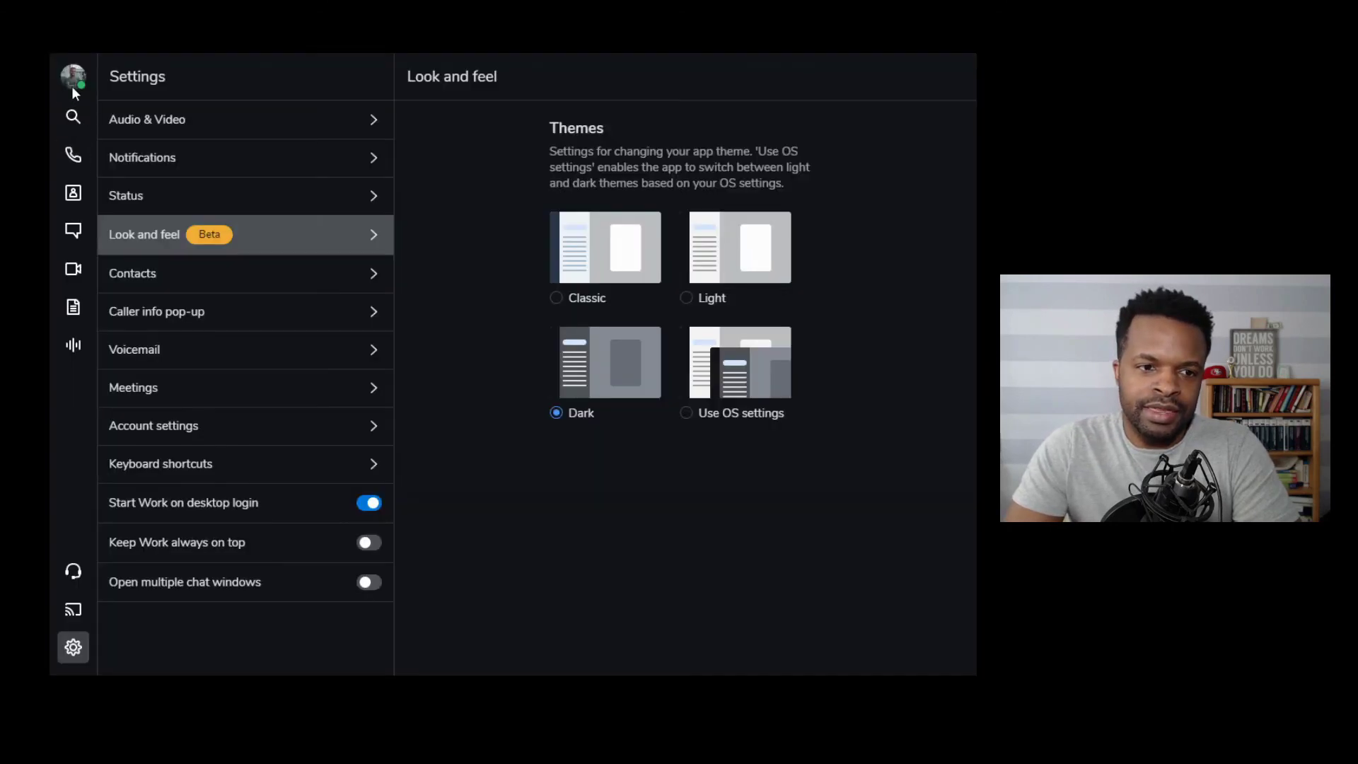
Switch back to 8x8 Work and open the calls view with the call history and dial pad.
left_click(72, 85)
key("Escape")
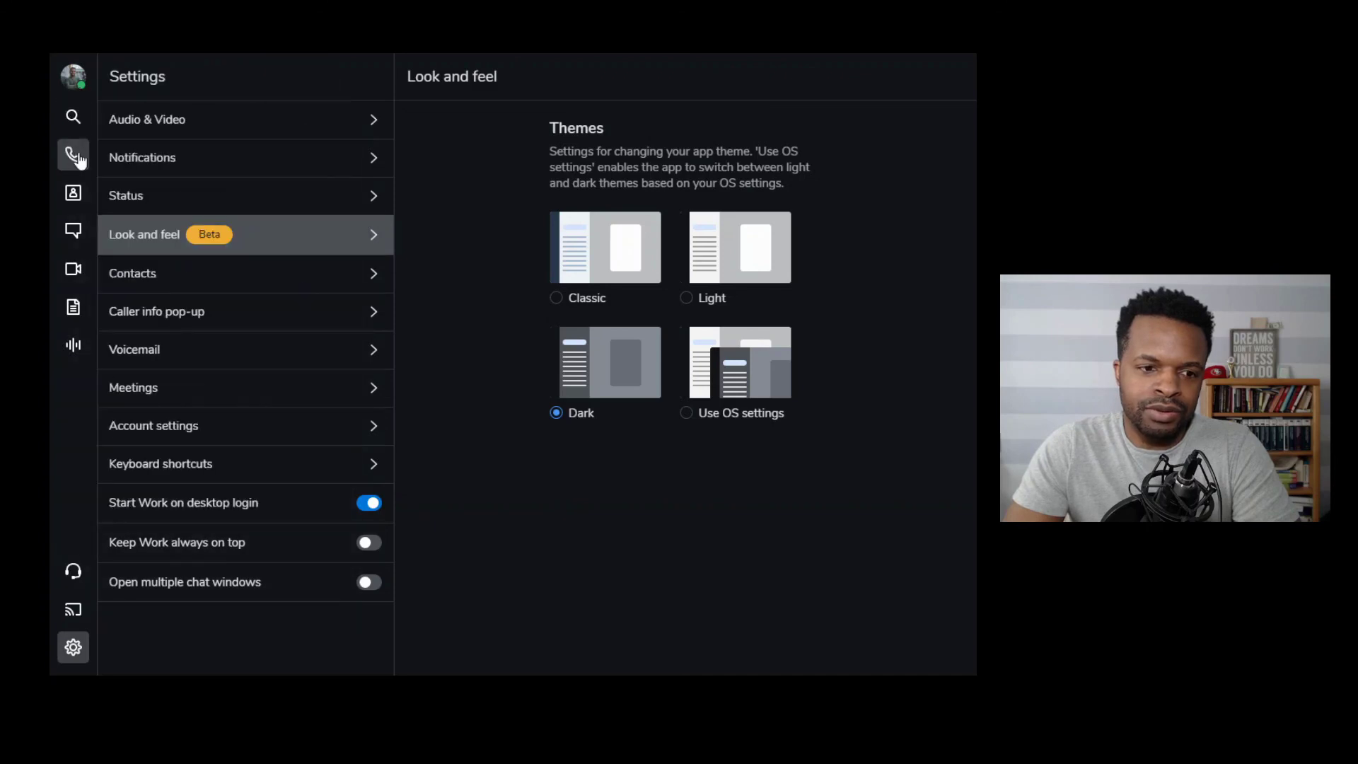
left_click(82, 161)
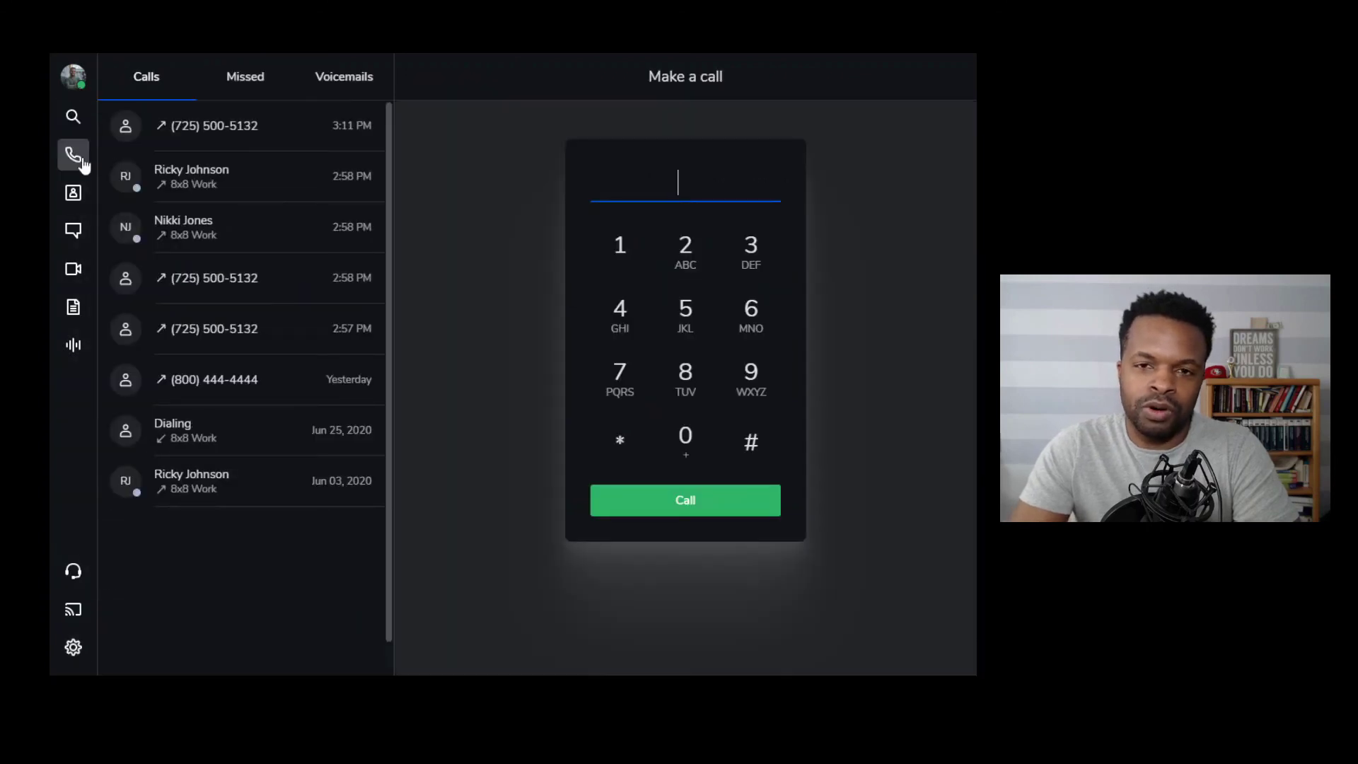